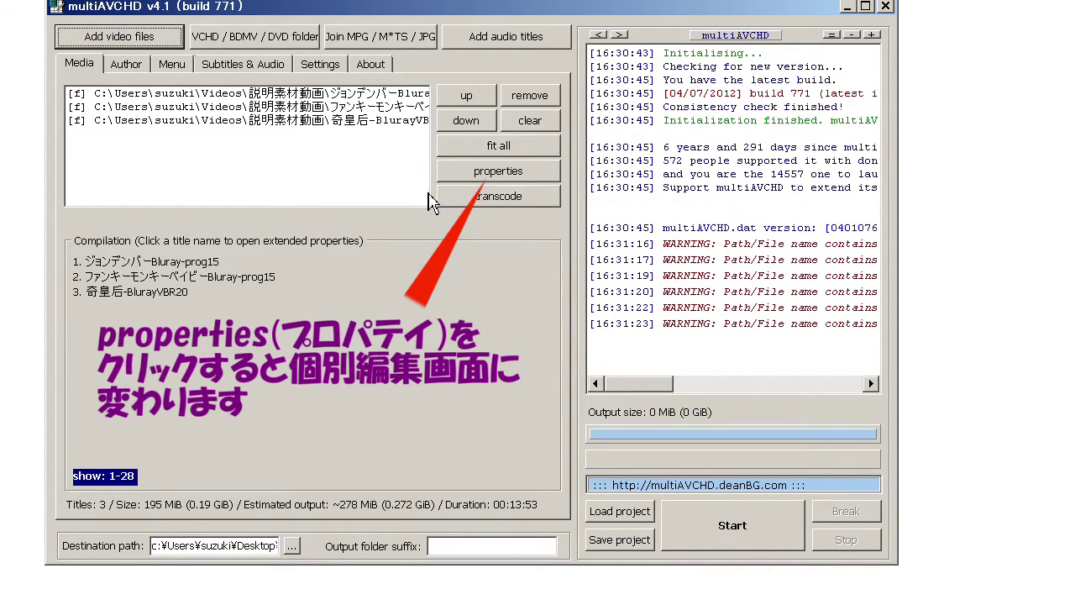
# Step: Open the properties of the first title, ジョンデンバーBluray-prog15, and reposition the properties window
pyautogui.click(471, 175)
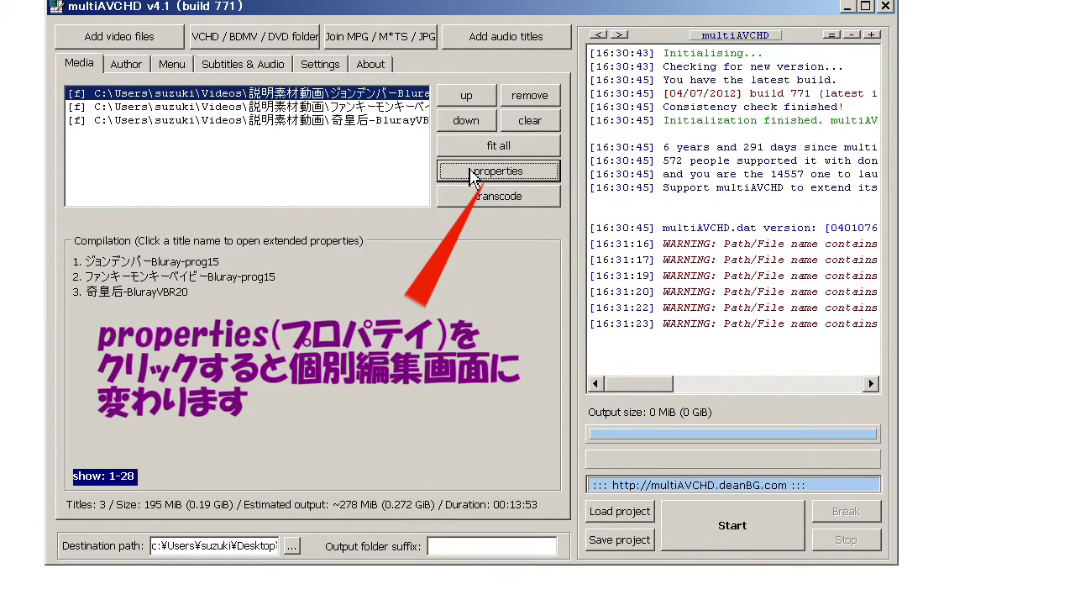
pyautogui.click(471, 174)
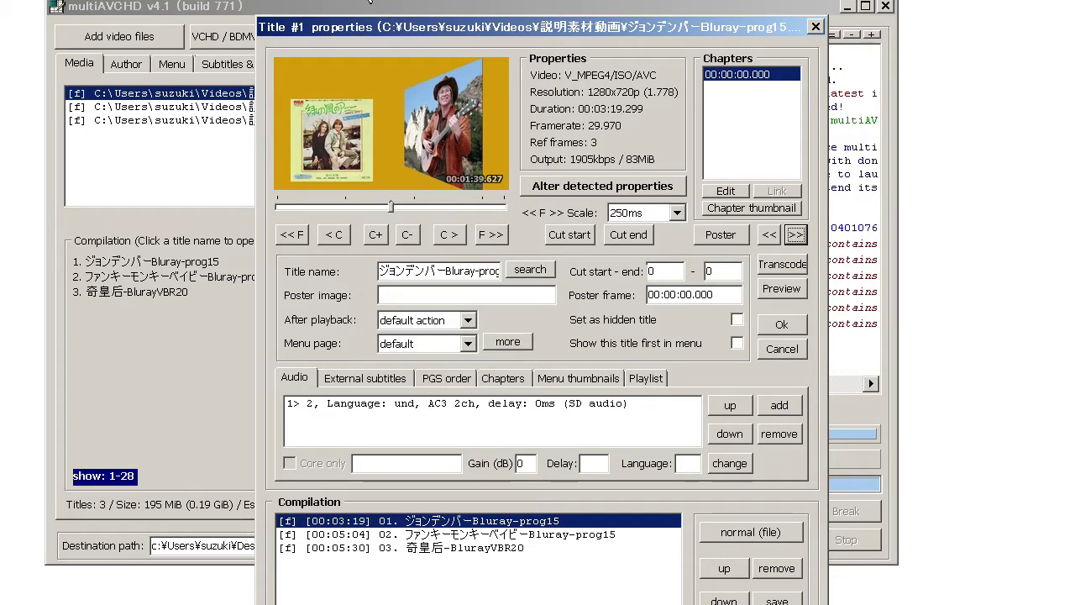
pyautogui.moveTo(370, 2); pyautogui.dragTo(292, 0)
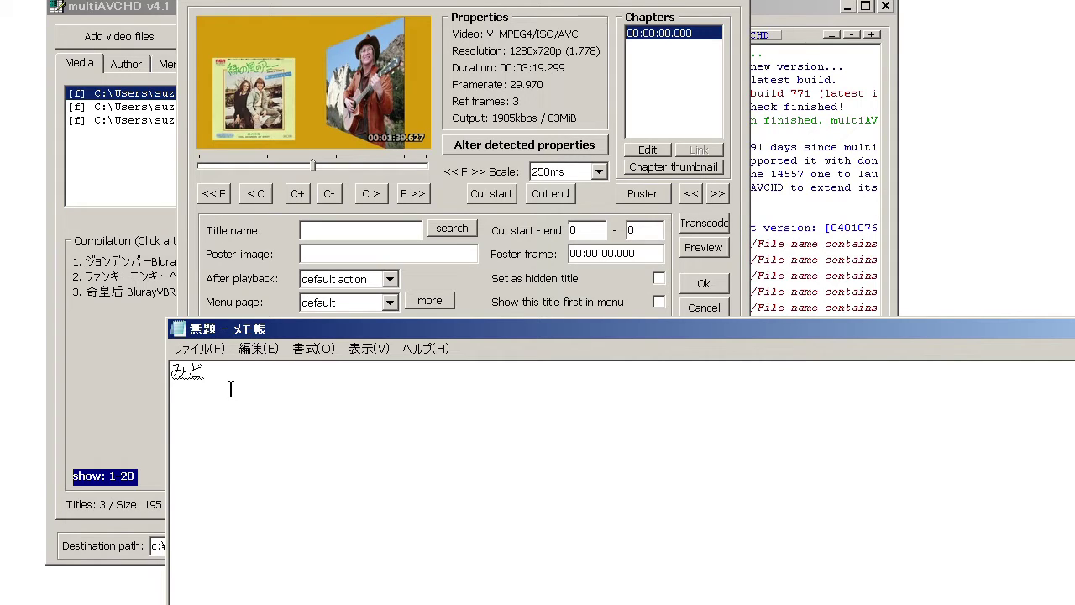
# Step: Write the title 緑の風のアニー in the blank Notepad document and copy it
pyautogui.press('space')
pyautogui.press('space')
pyautogui.write('-')
pyautogui.press('space')
pyautogui.moveTo(299, 375); pyautogui.dragTo(171, 375)
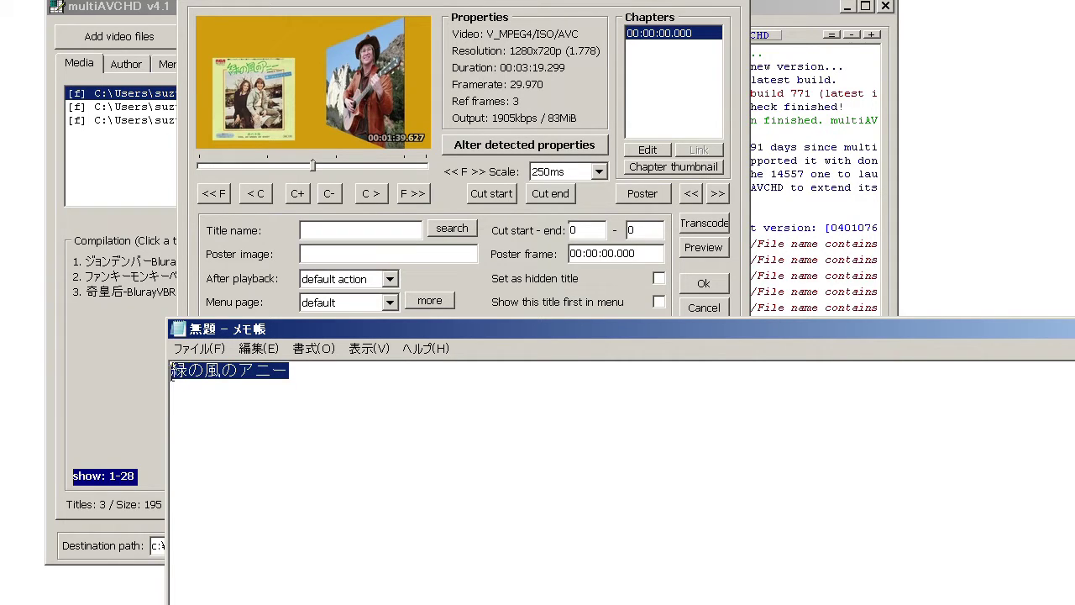
pyautogui.rightClick(229, 375)
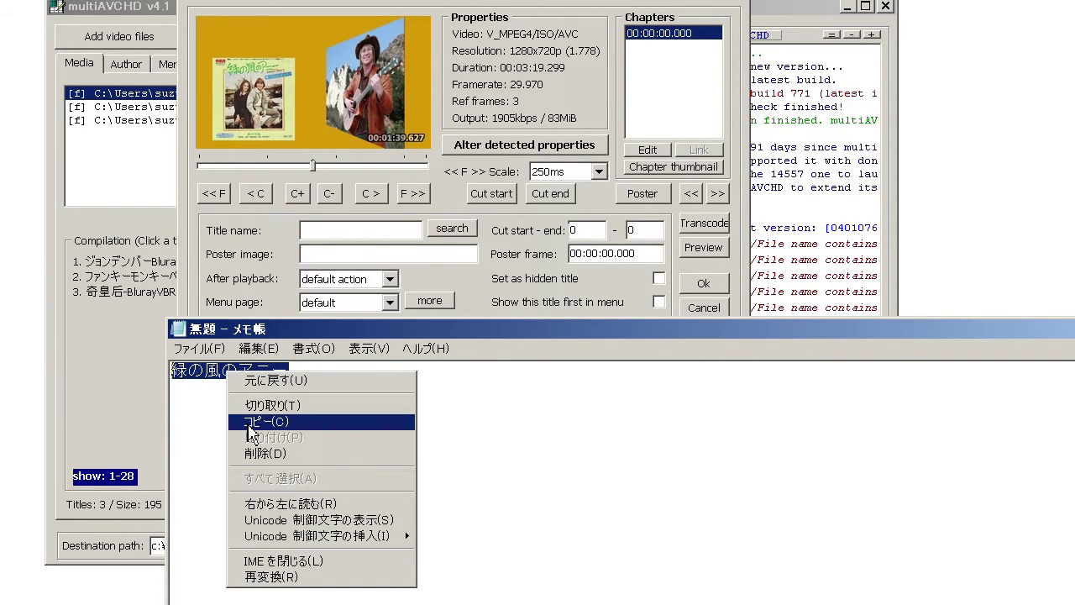
pyautogui.click(248, 424)
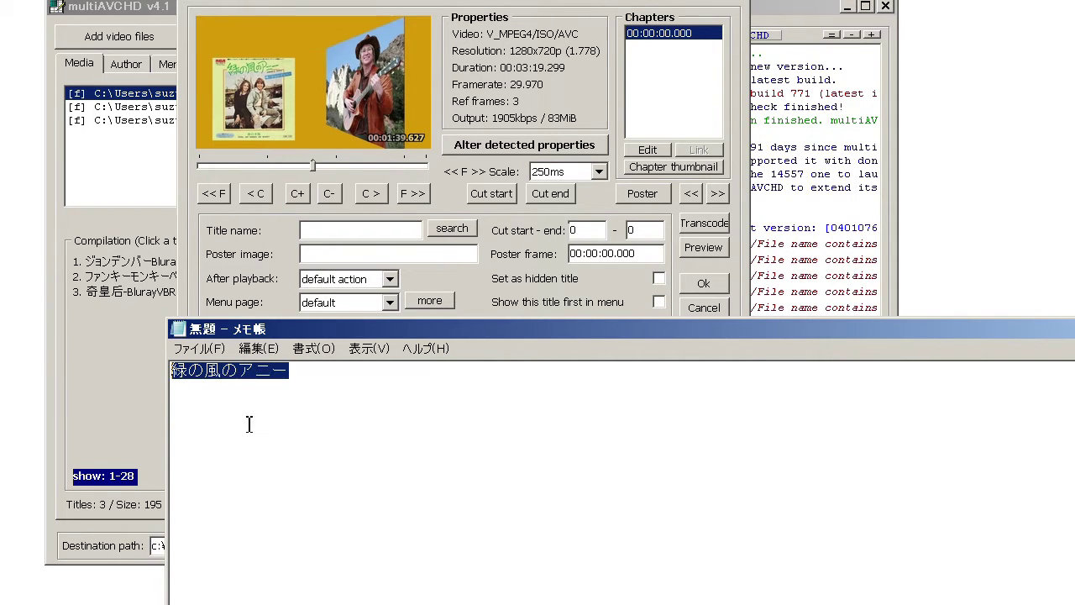
# Step: Paste 緑の風のアニー as the title name in the first title's properties
pyautogui.click(316, 231)
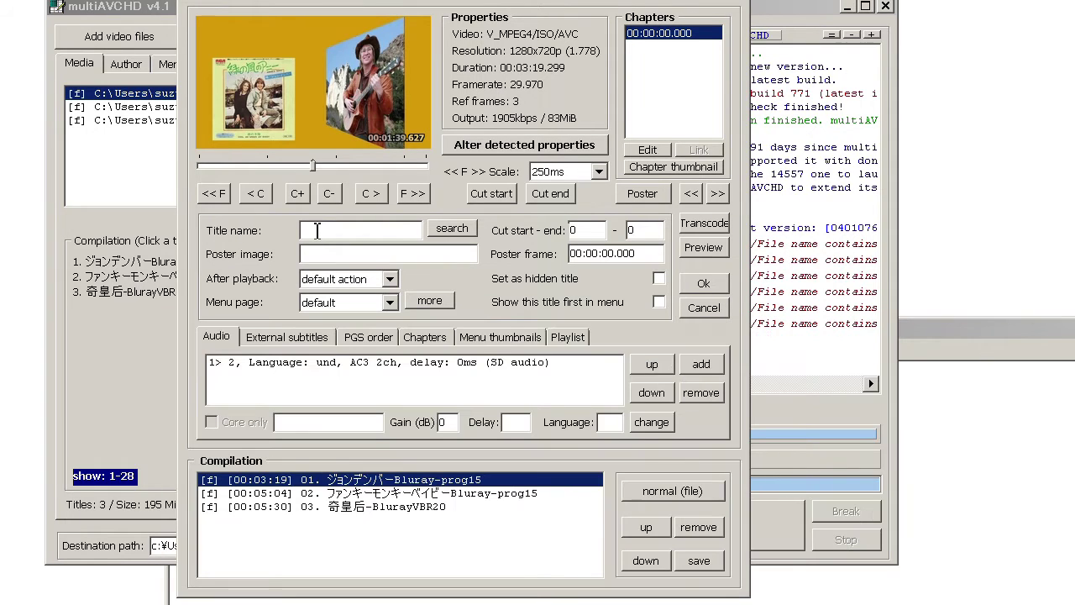
pyautogui.rightClick(317, 231)
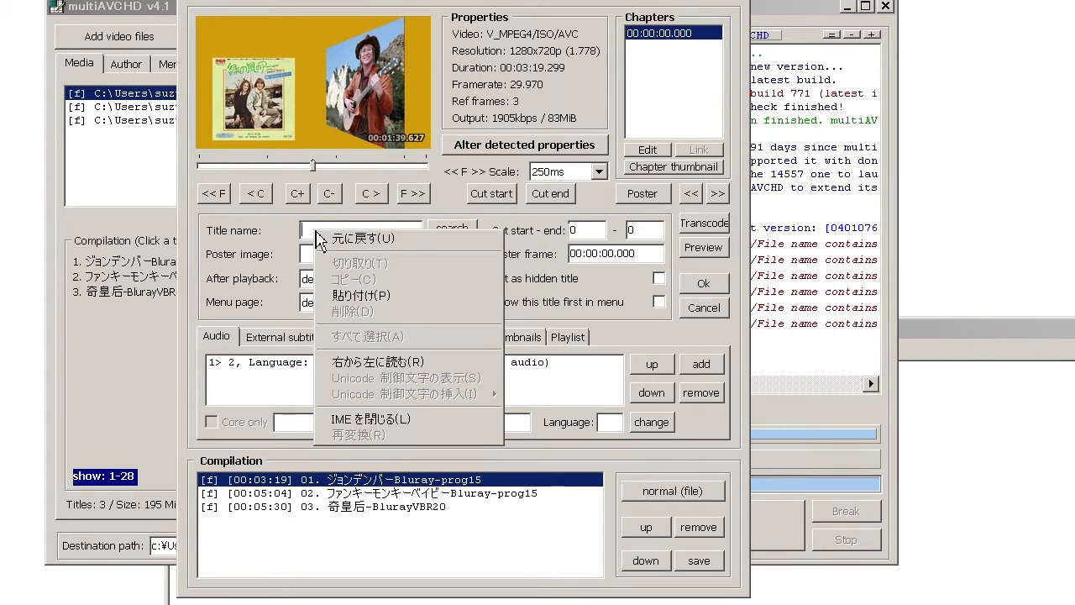
pyautogui.click(360, 295)
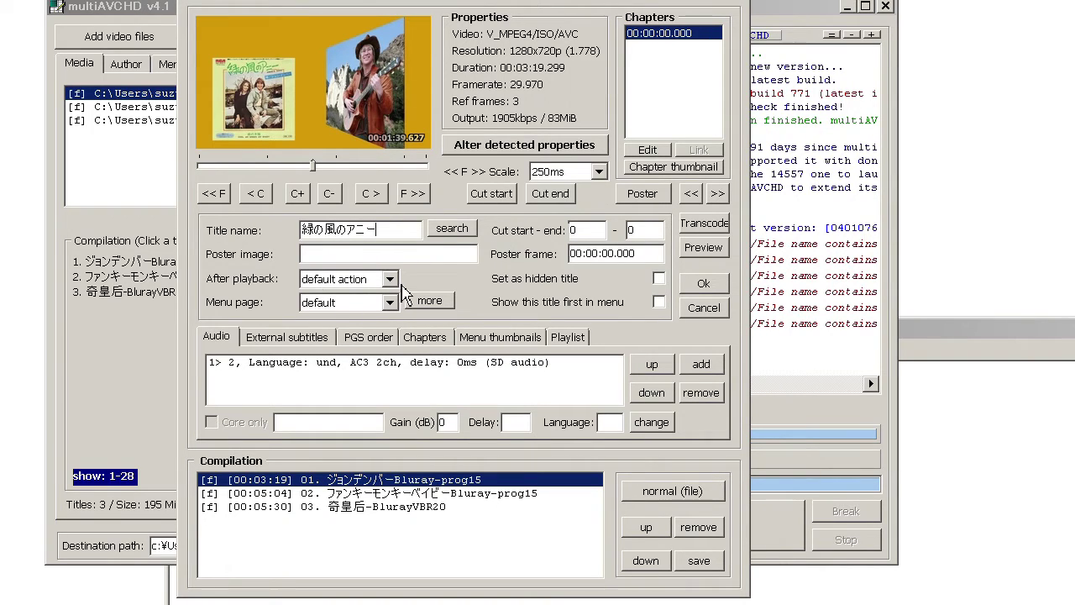
# Step: Close the Notepad document without saving and confirm the first title's properties
pyautogui.click(1050, 336)
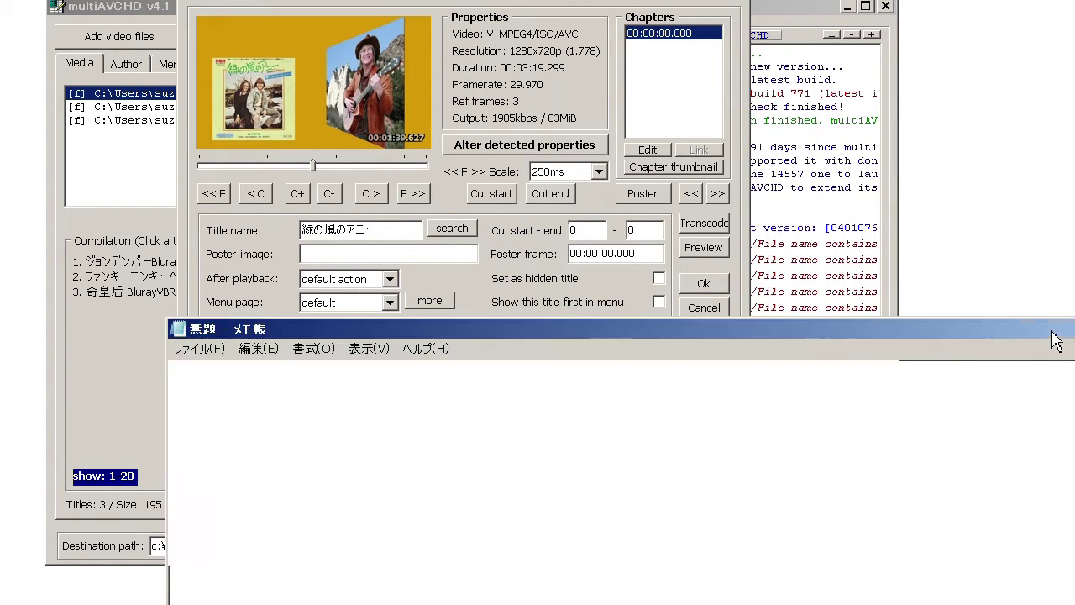
pyautogui.click(1026, 347)
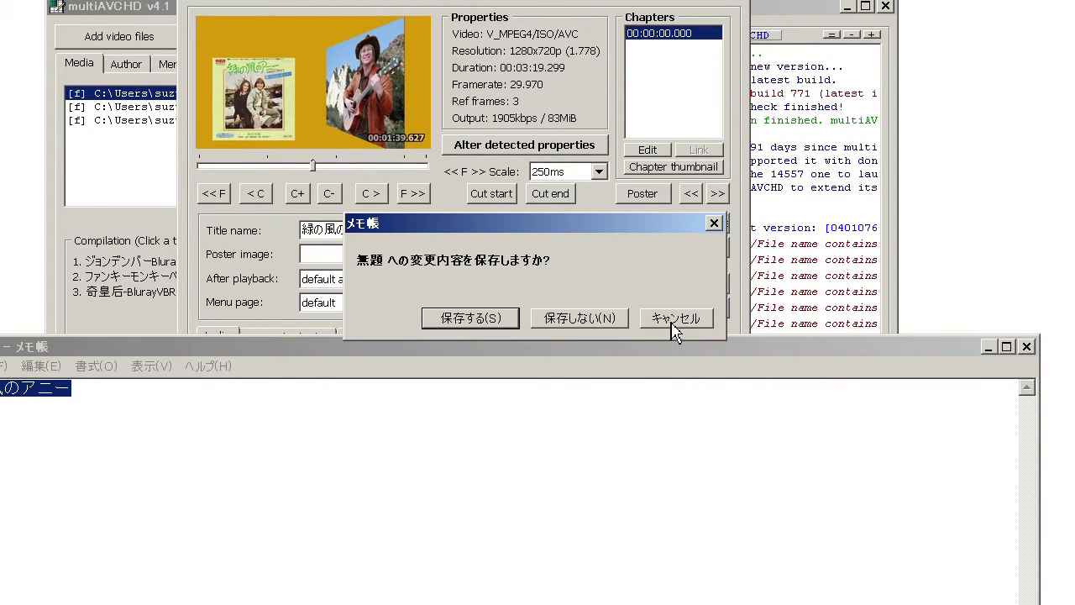
pyautogui.click(594, 319)
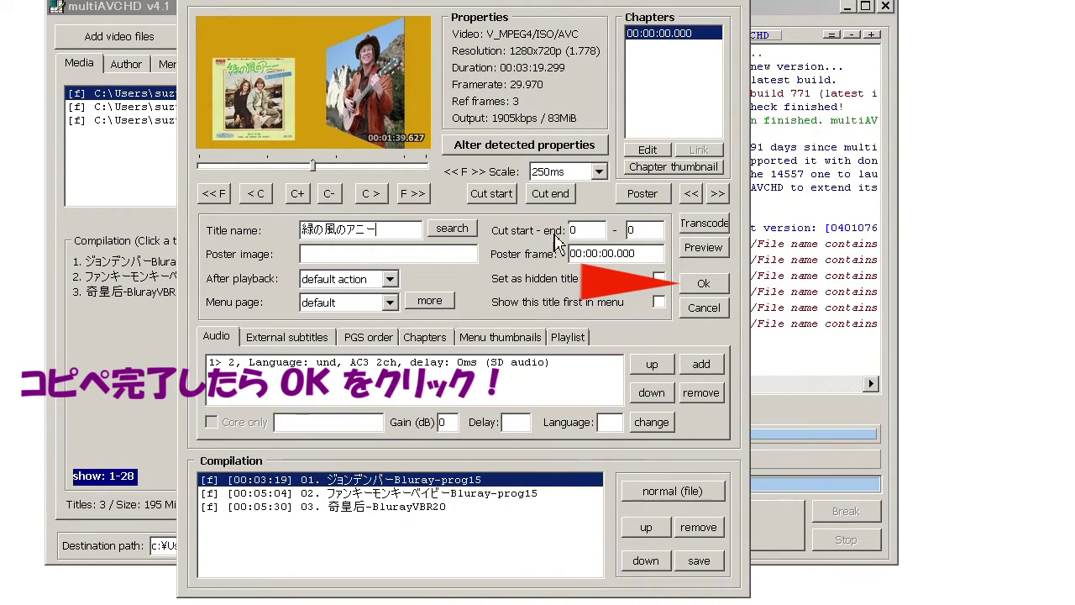
pyautogui.click(703, 285)
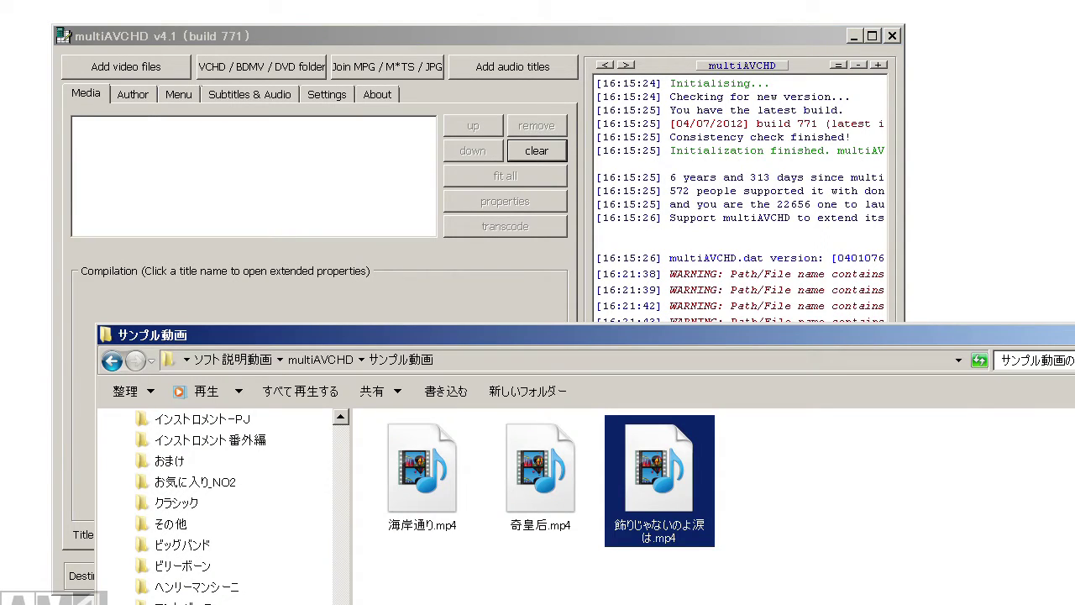
# Step: Add 飾りじゃないのよ涙は.mp4, 奇皇后.mp4 and 海岸通り.mp4 from the サンプル動画 folder to the media list in that order, and minimise the folder window
pyautogui.moveTo(794, 340); pyautogui.dragTo(966, 379)
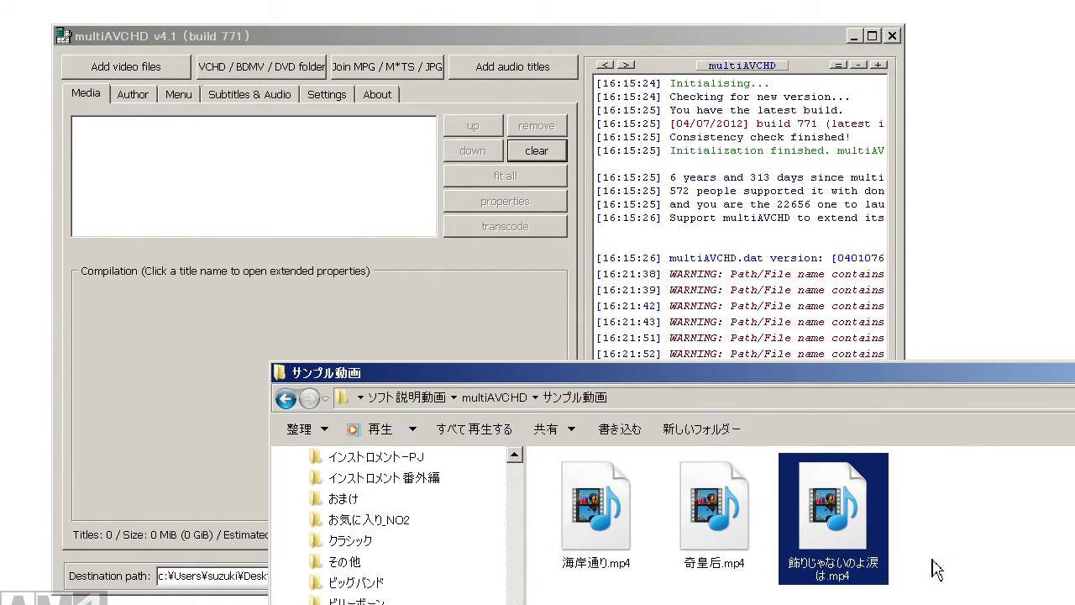
pyautogui.moveTo(836, 525); pyautogui.dragTo(117, 318)
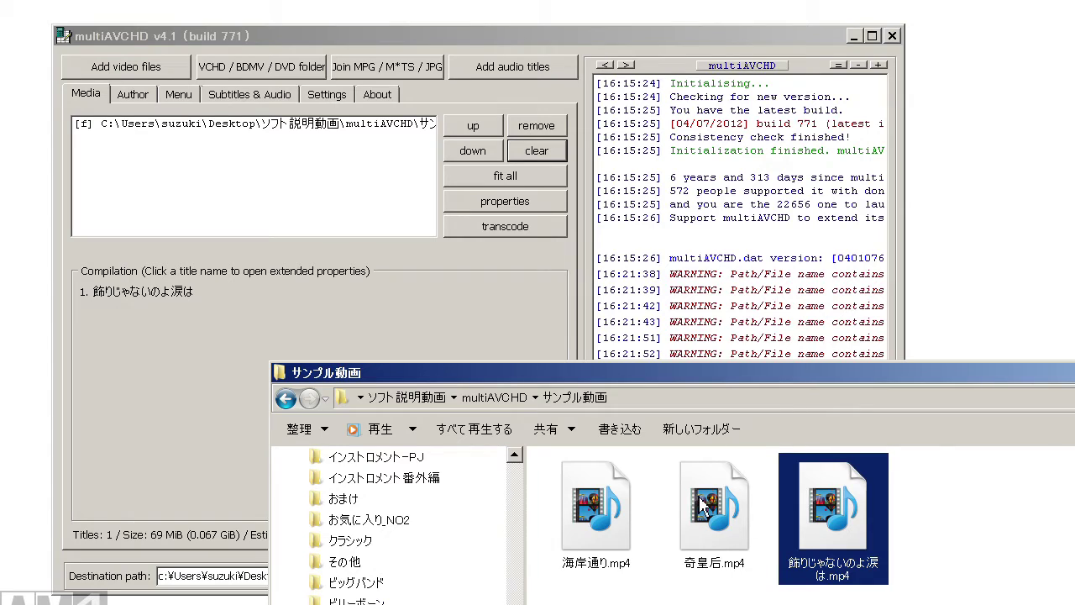
pyautogui.moveTo(699, 496); pyautogui.dragTo(87, 330)
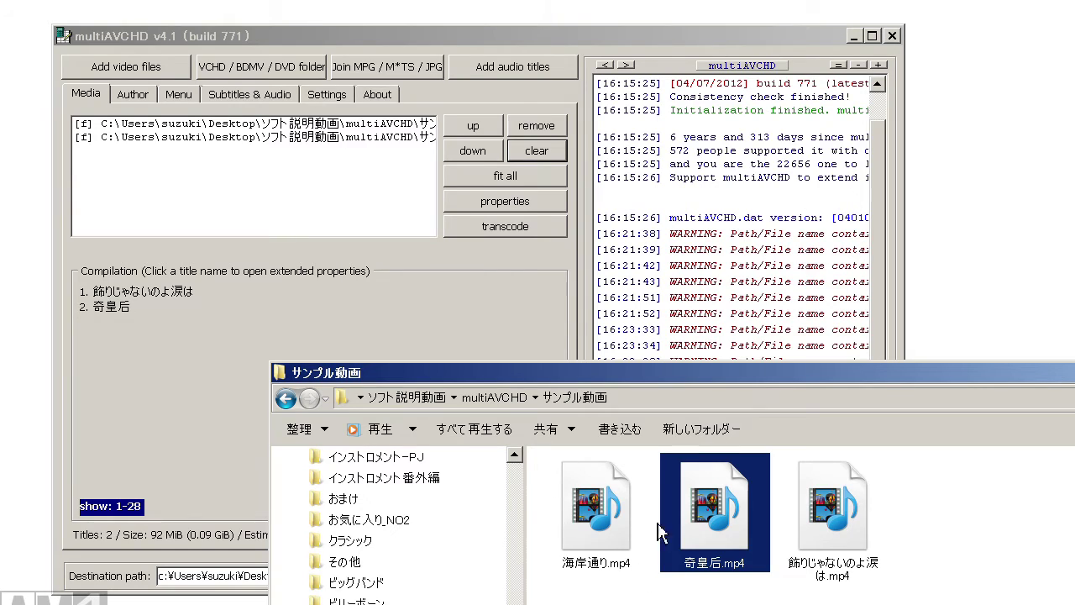
pyautogui.moveTo(590, 517); pyautogui.dragTo(99, 349)
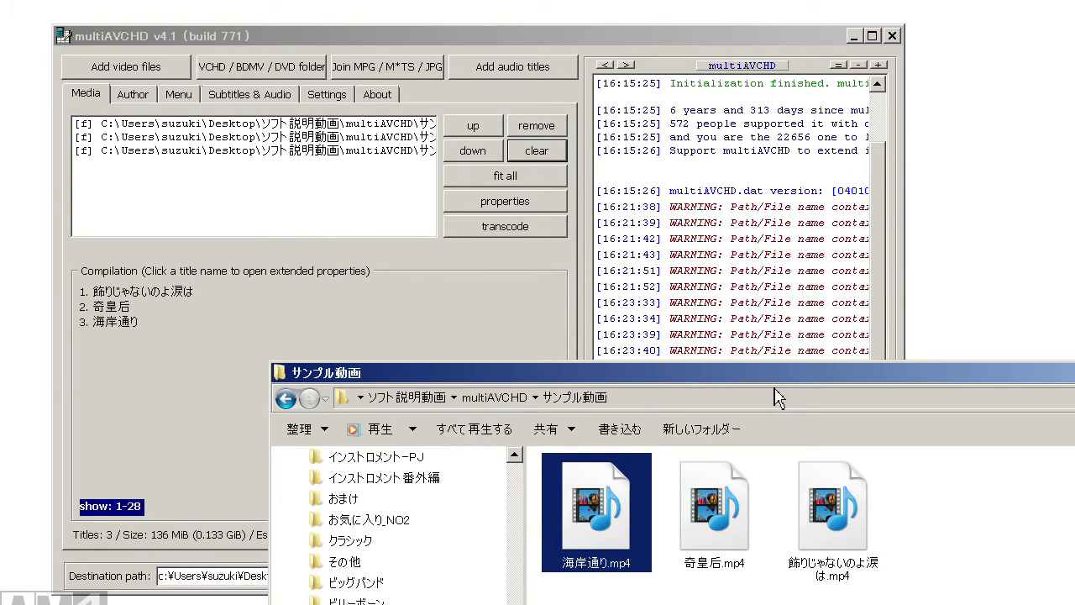
pyautogui.moveTo(782, 369); pyautogui.dragTo(485, 288)
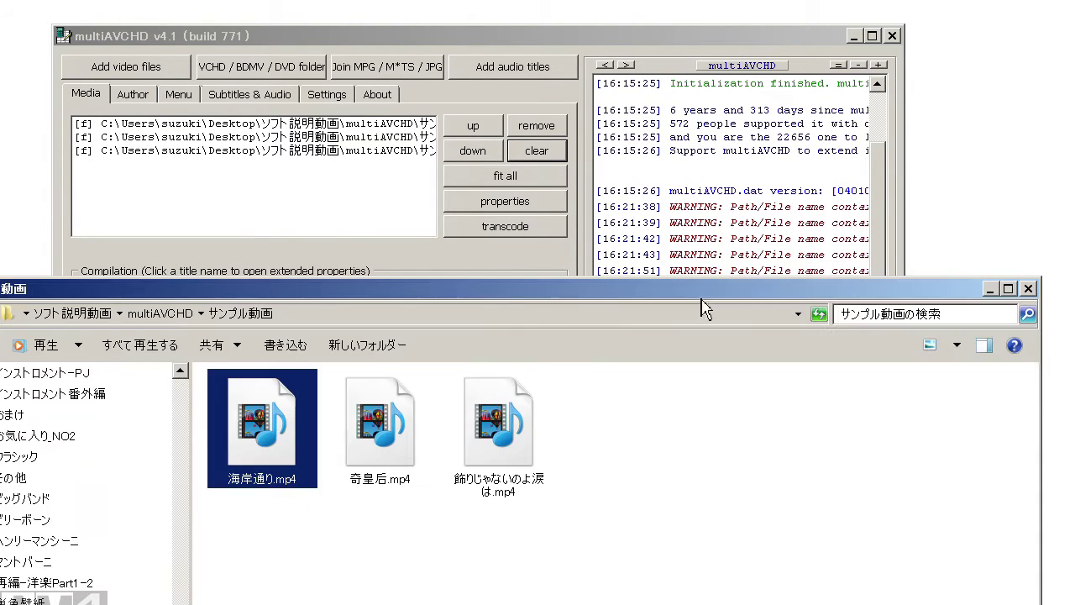
pyautogui.click(991, 293)
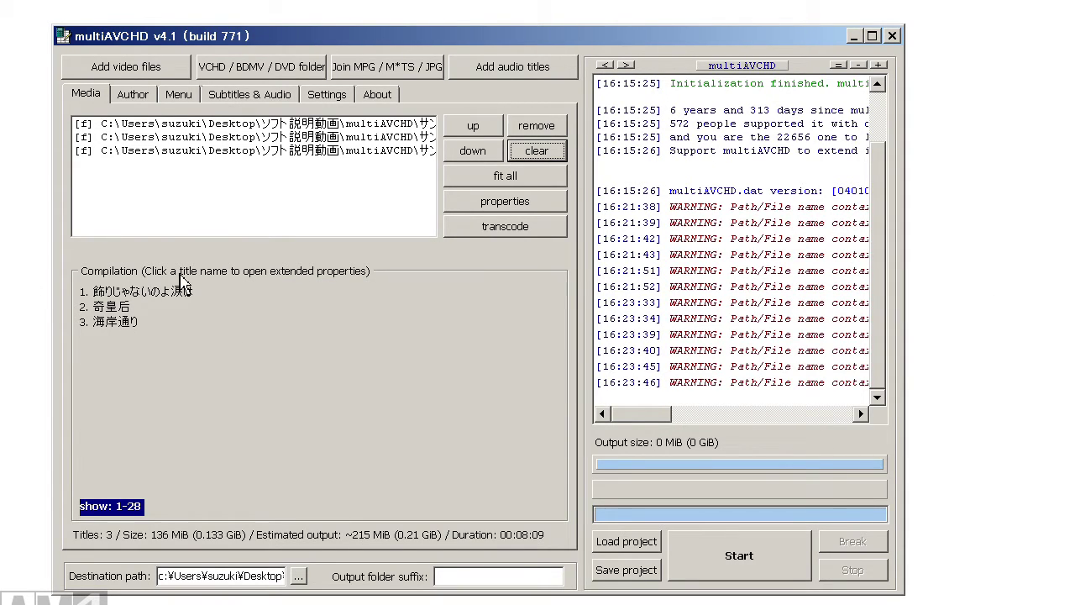
# Step: Enable Create top menu in the authoring menu style options
pyautogui.click(136, 97)
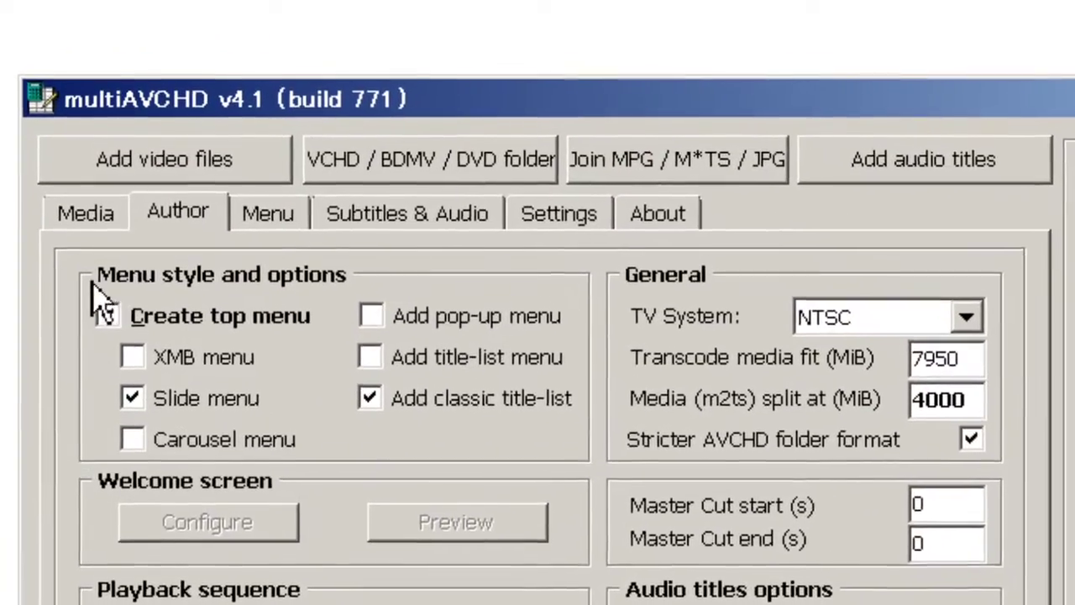
pyautogui.click(108, 315)
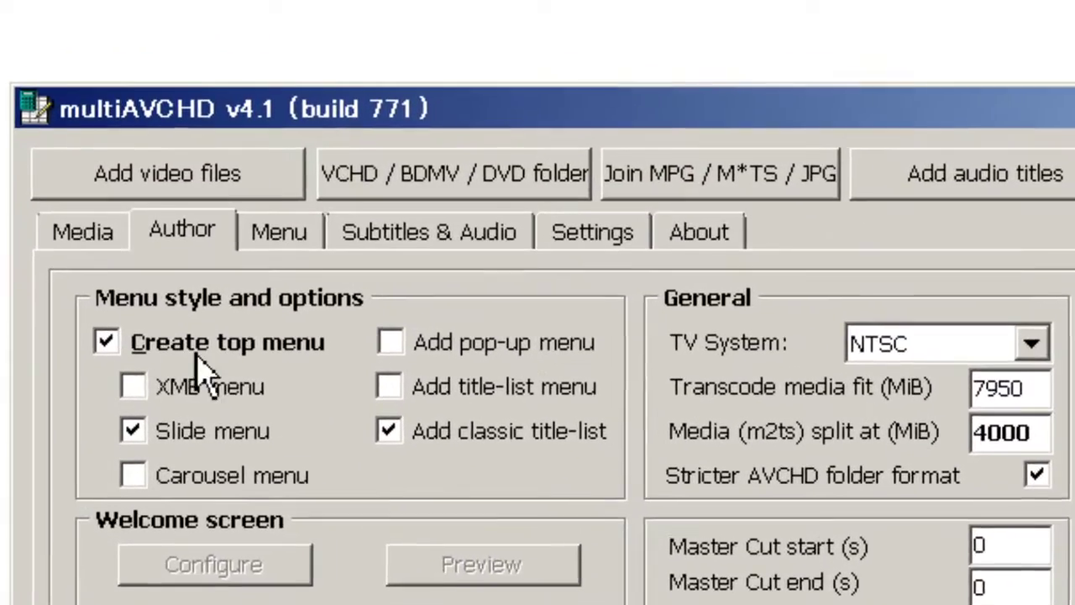
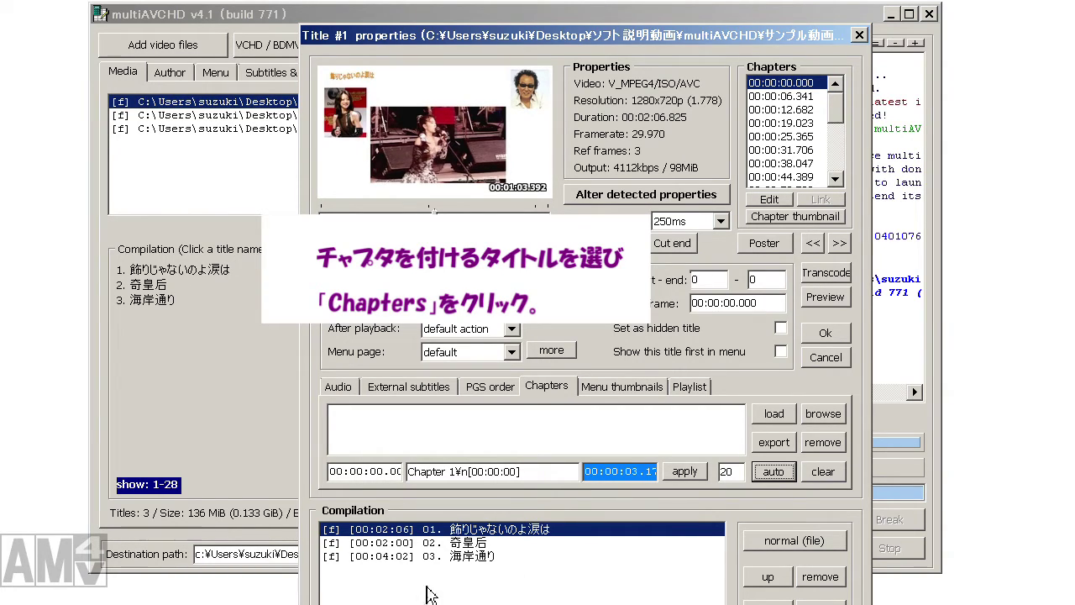
# Step: Automatically generate 4 chapters for the third title, 海岸通り
pyautogui.click(471, 556)
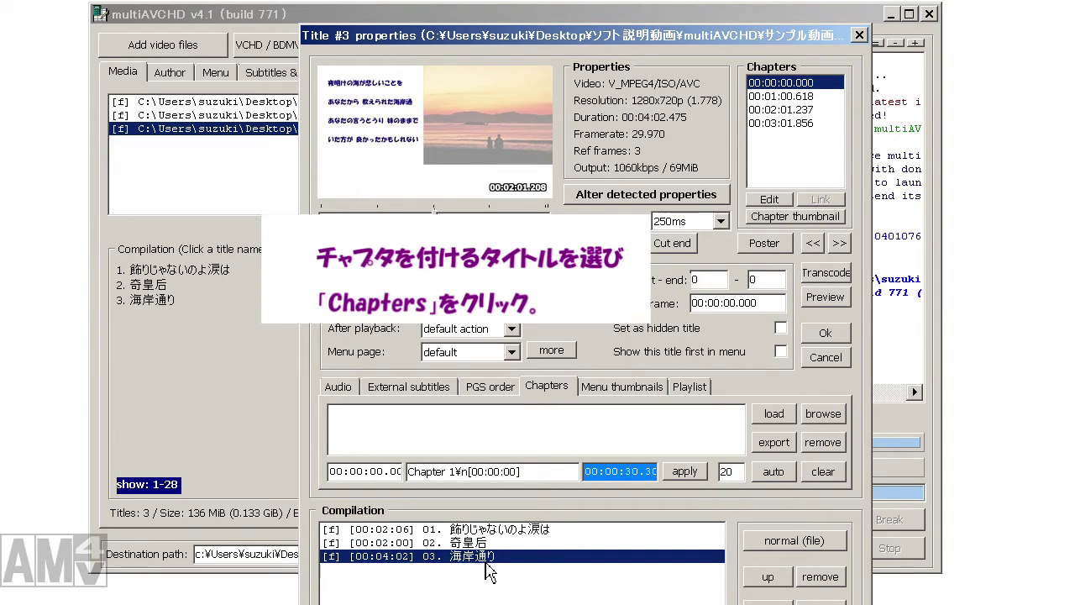
pyautogui.click(542, 386)
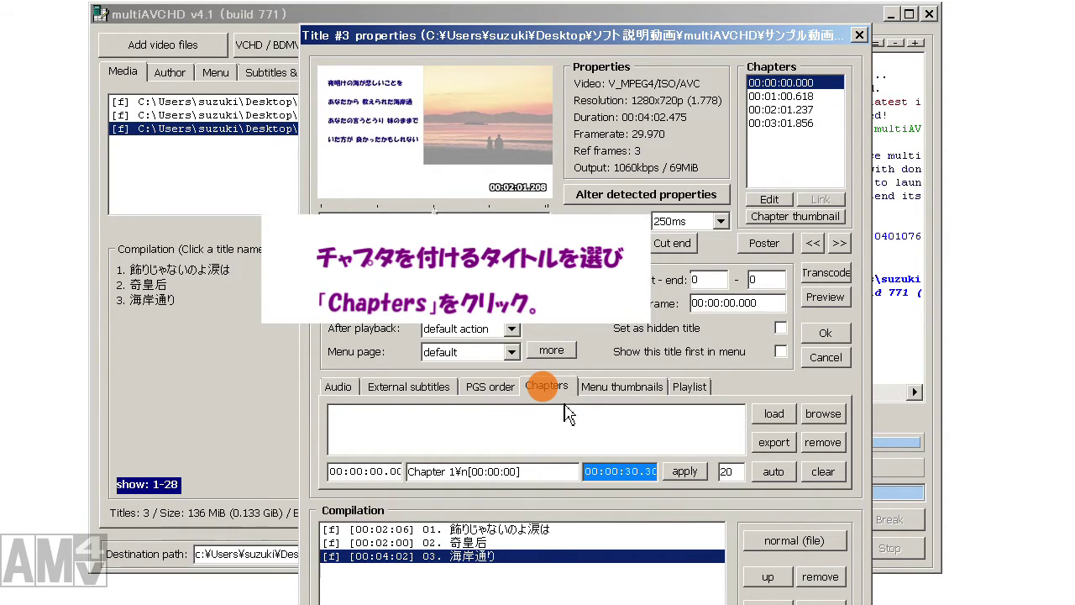
pyautogui.click(729, 471)
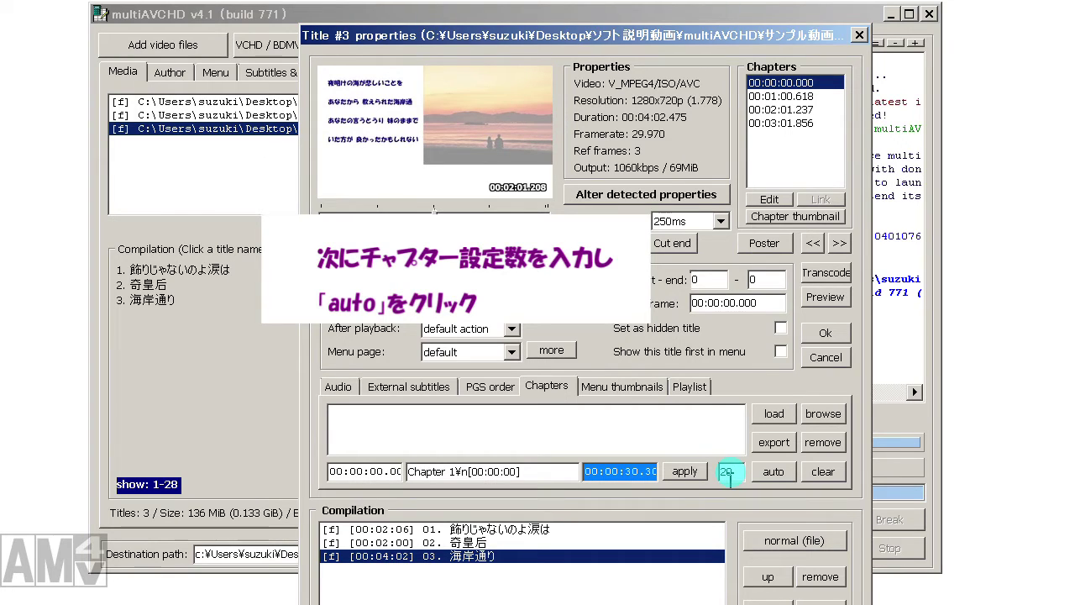
pyautogui.press('BackSpace')
pyautogui.press('BackSpace')
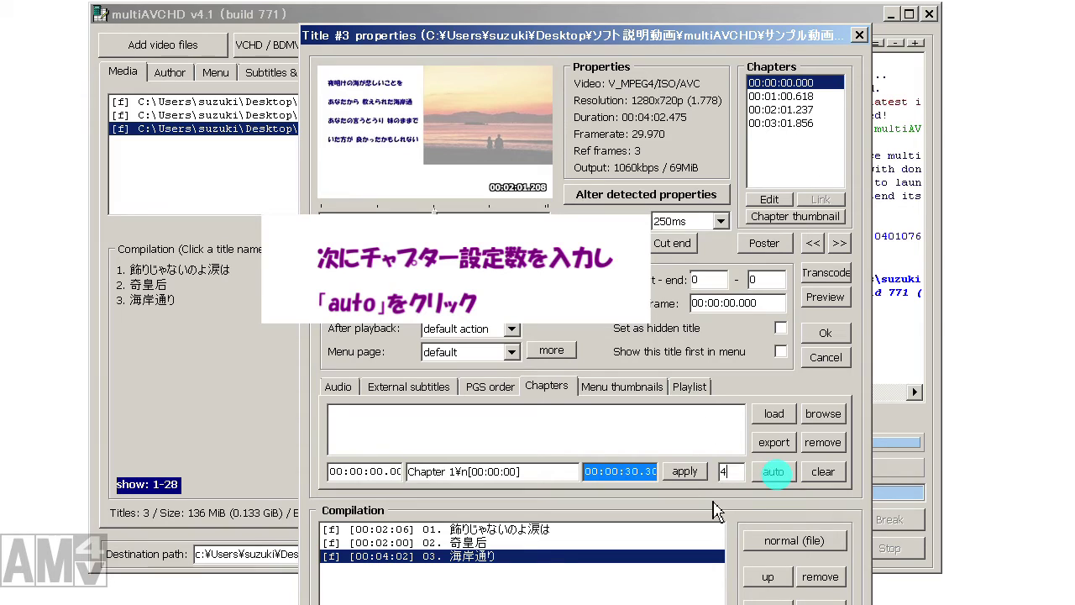
pyautogui.click(771, 471)
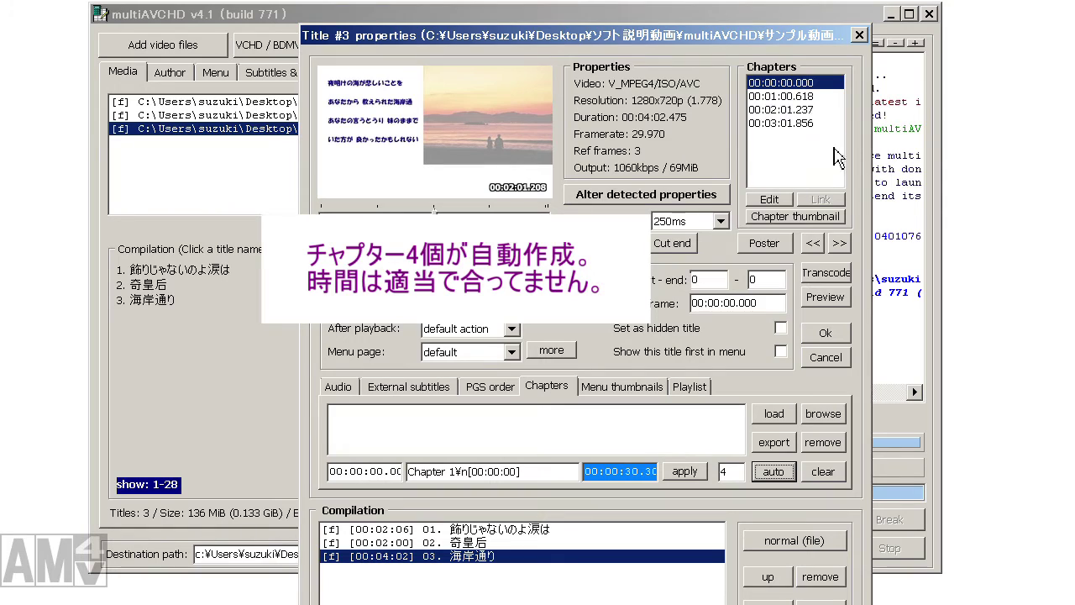
# Step: Open the chapter list of 海岸通り for editing and delete all automatically generated chapter times
pyautogui.click(762, 201)
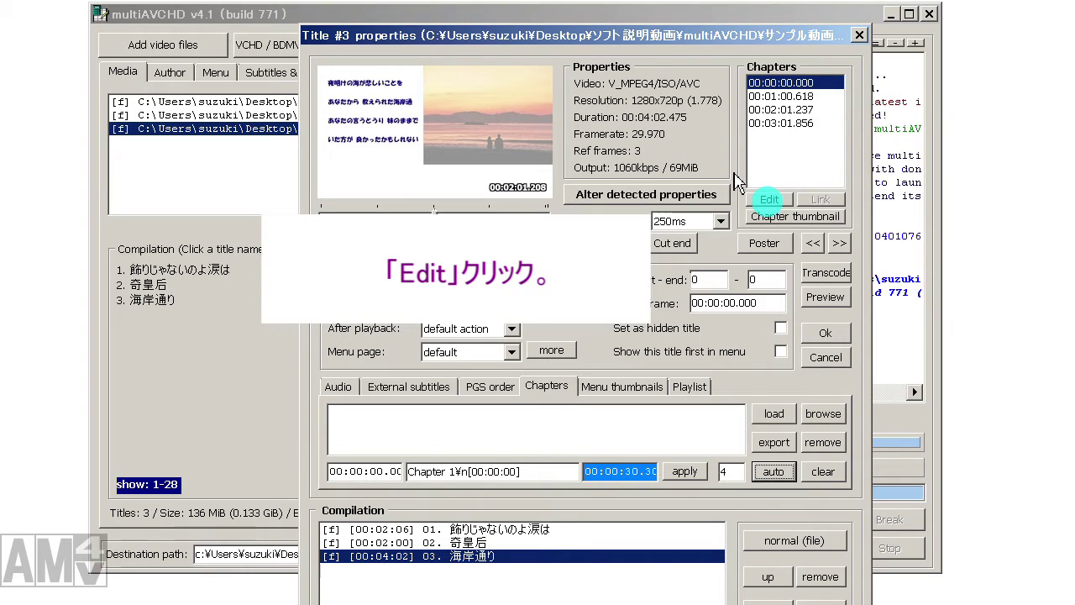
pyautogui.click(772, 200)
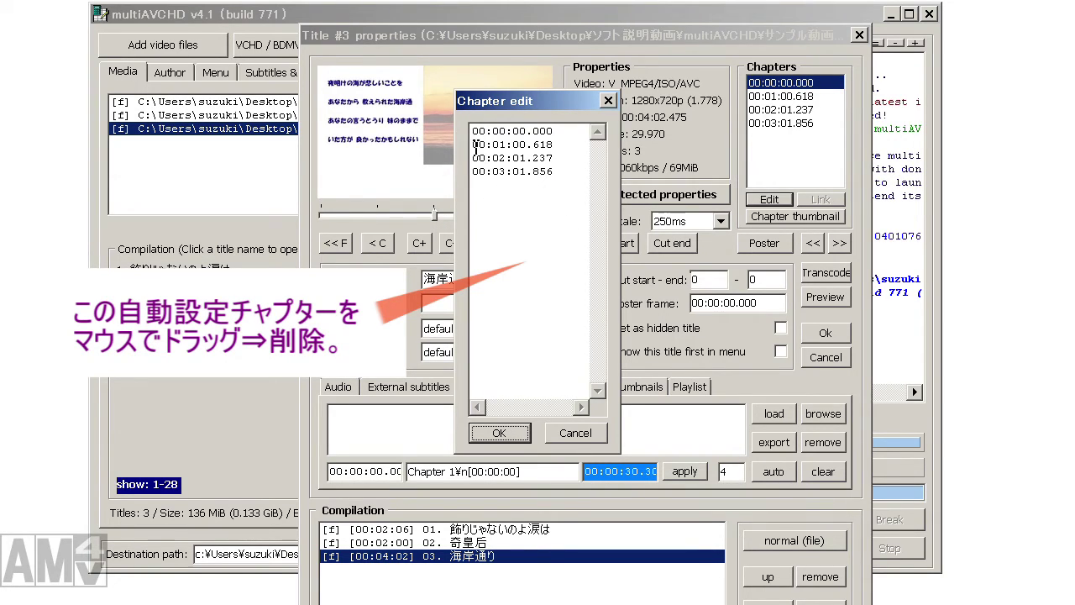
pyautogui.moveTo(475, 132); pyautogui.dragTo(548, 189)
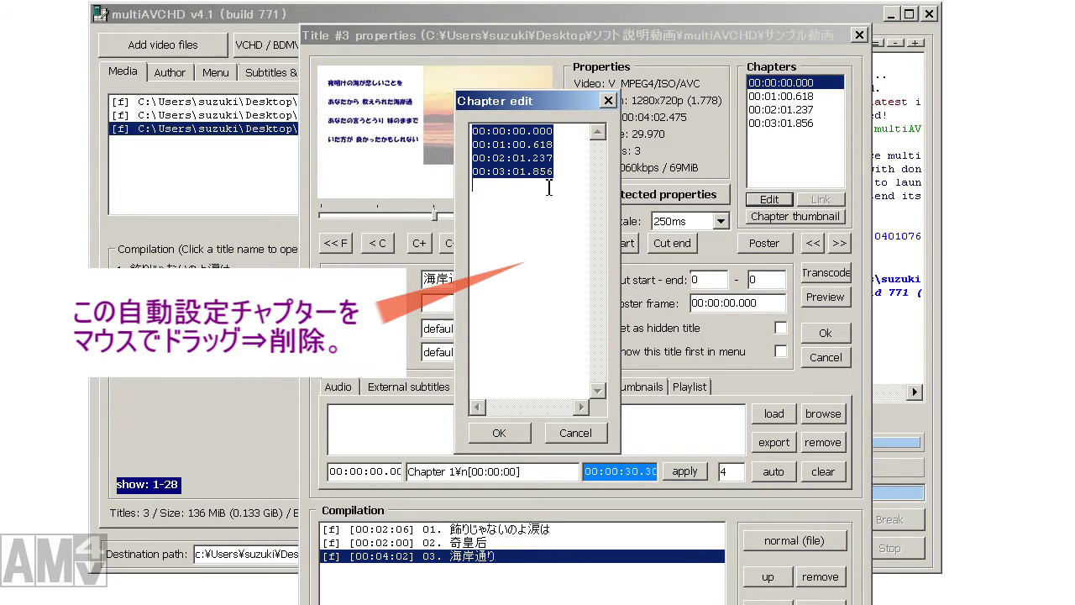
pyautogui.press('Delete')
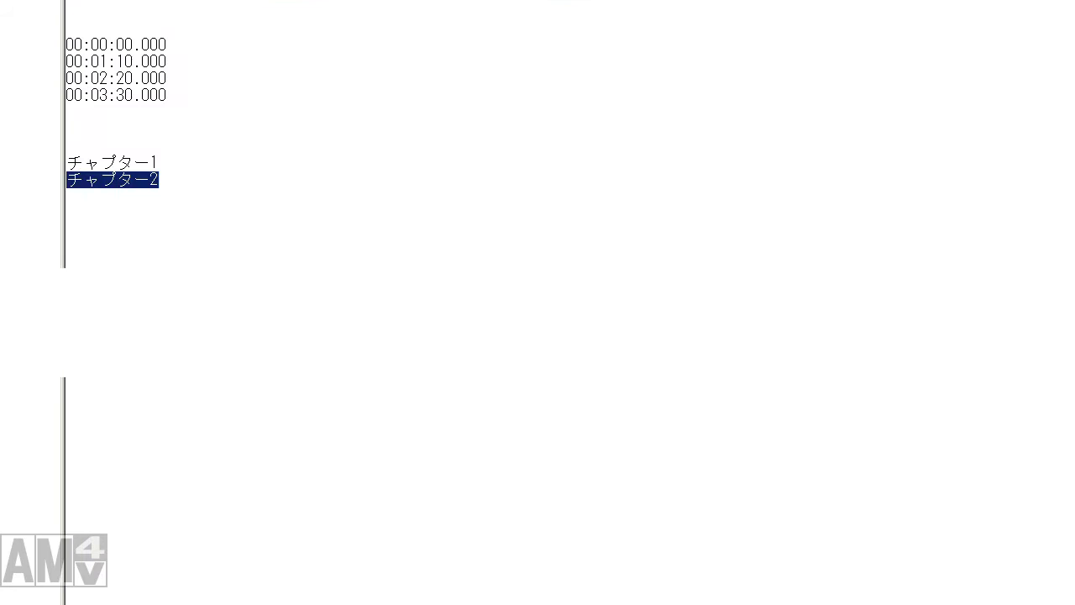
# Step: Copy the four chapter times 00:00:00.000, 00:01:10.000, 00:02:20.000 and 00:03:30.000 from the text note
pyautogui.click(192, 211)
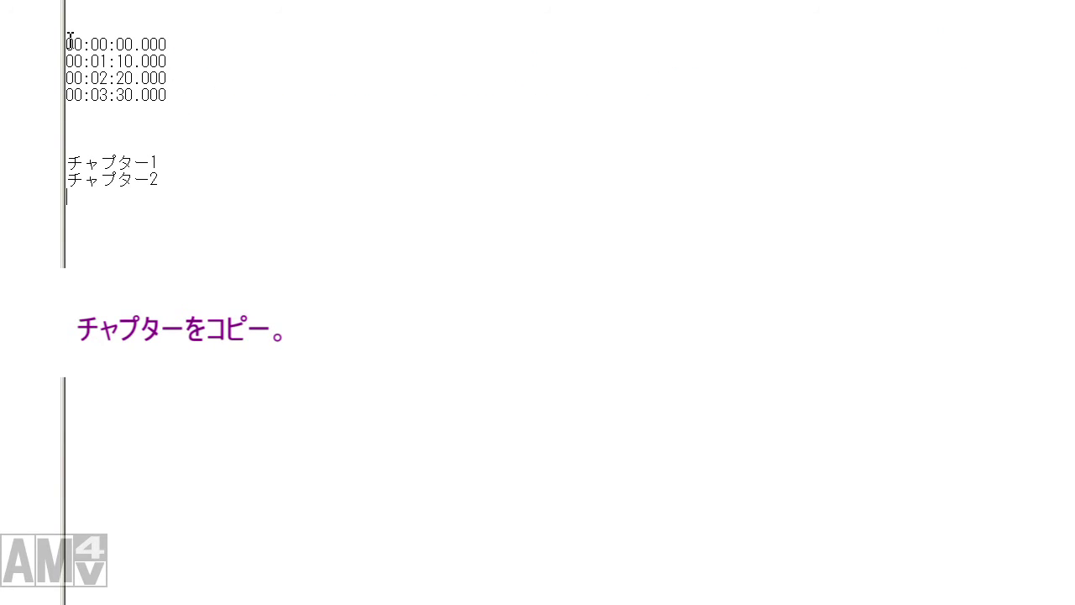
pyautogui.moveTo(69, 47); pyautogui.dragTo(170, 108)
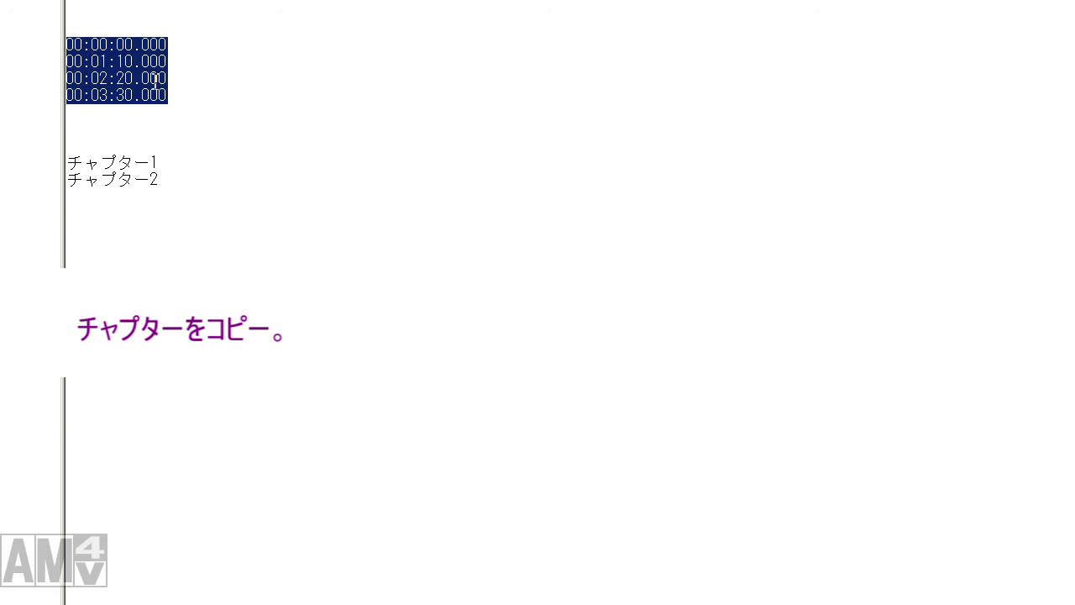
pyautogui.rightClick(155, 79)
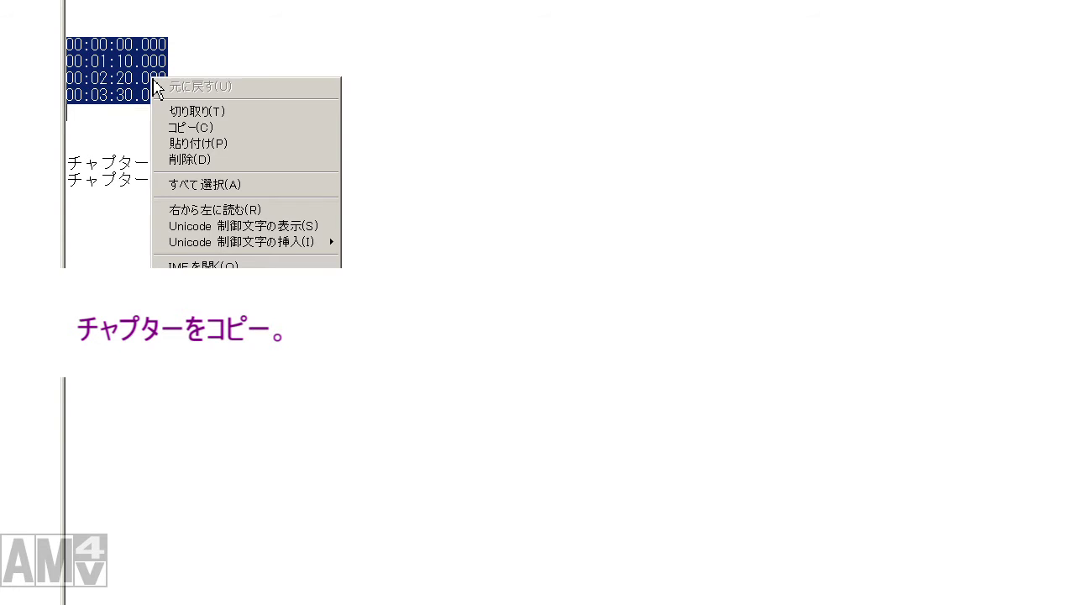
pyautogui.click(200, 130)
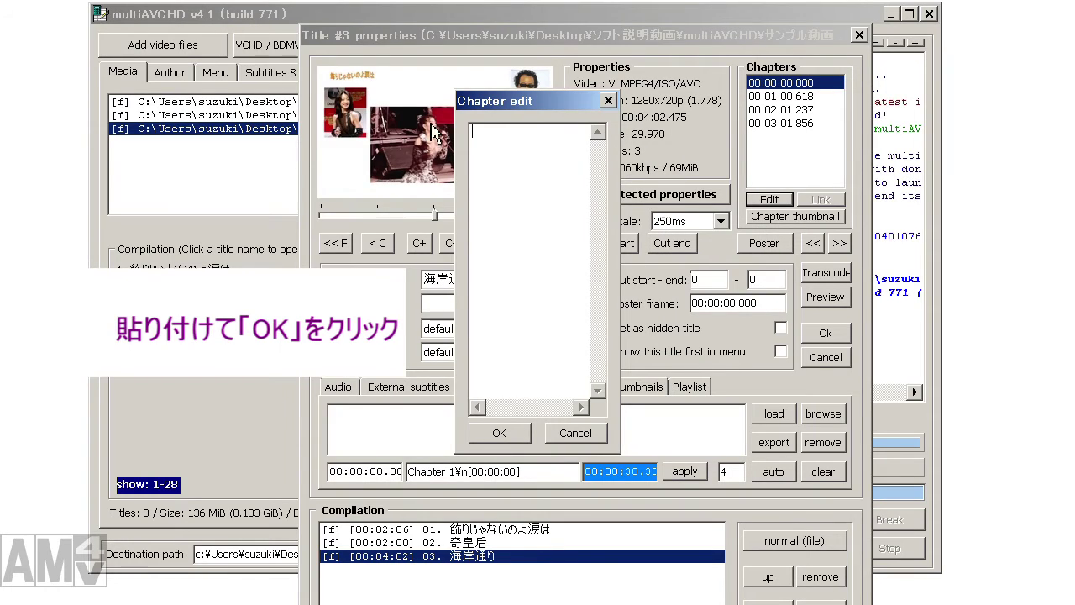
# Step: Paste the chapter times 00:00:00.000, 00:01:10.000, 00:02:20.000 and 00:03:30.000 into the chapter list of 海岸通り and accept them
pyautogui.rightClick(491, 136)
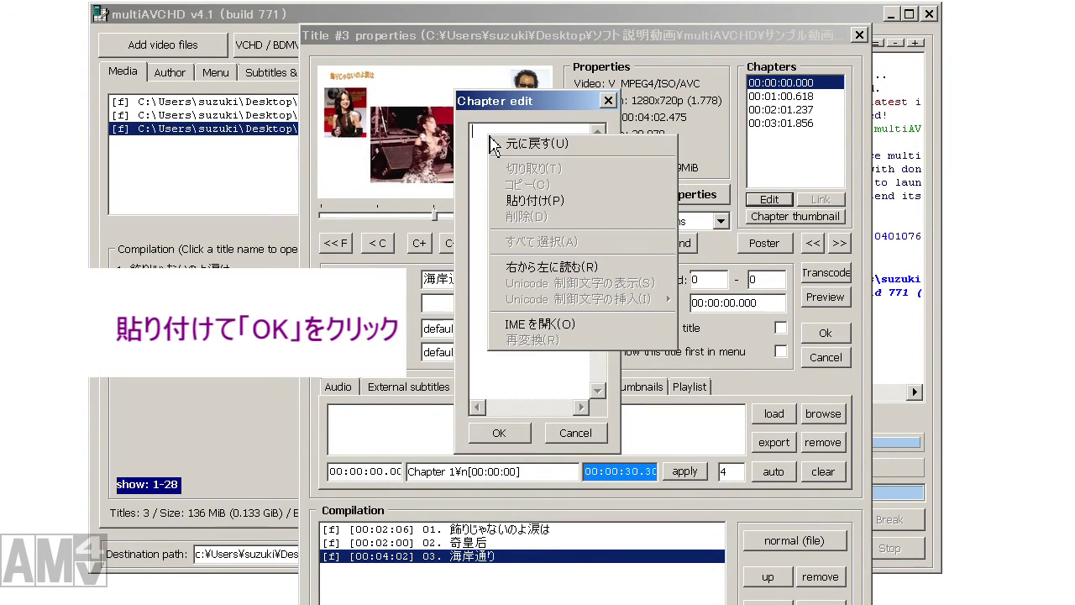
pyautogui.click(541, 202)
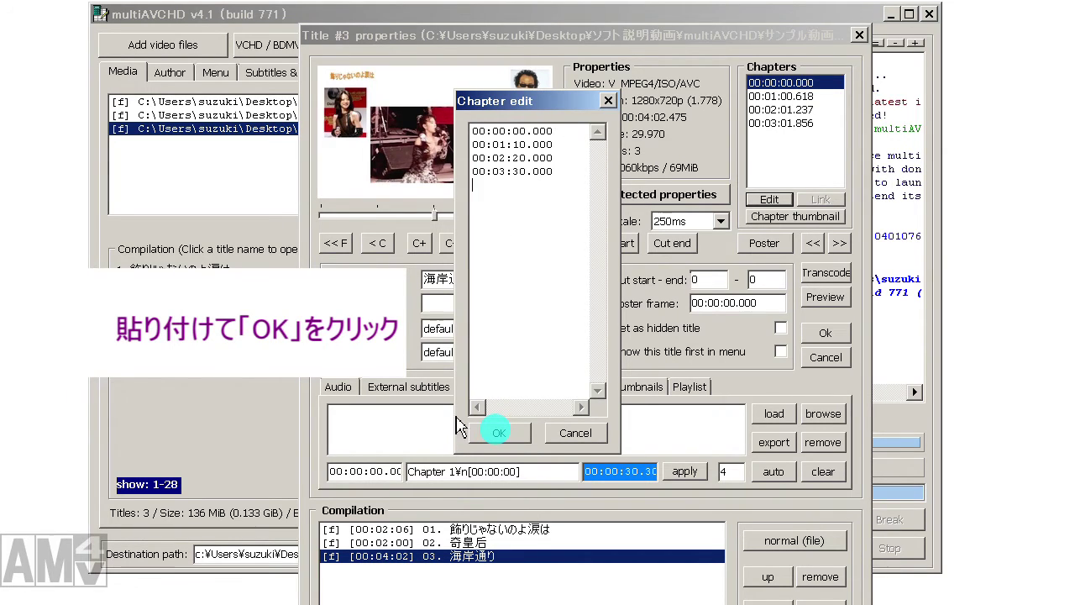
pyautogui.click(512, 440)
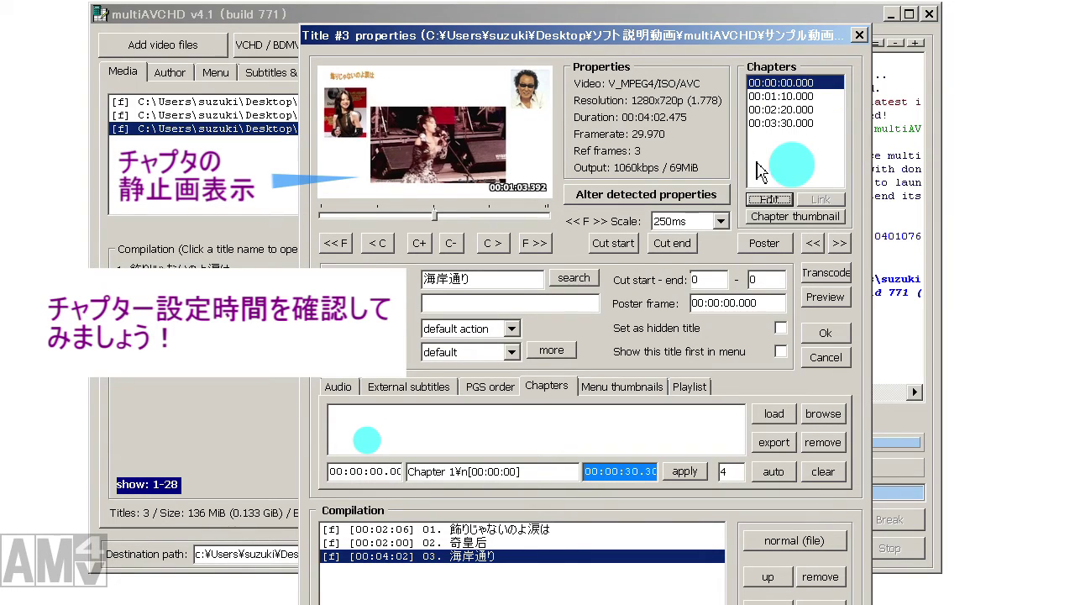
# Step: Check the still images and time codes of the chapters at 00:03:30.000, 00:02:20.000 and 00:01:10.000
pyautogui.click(777, 123)
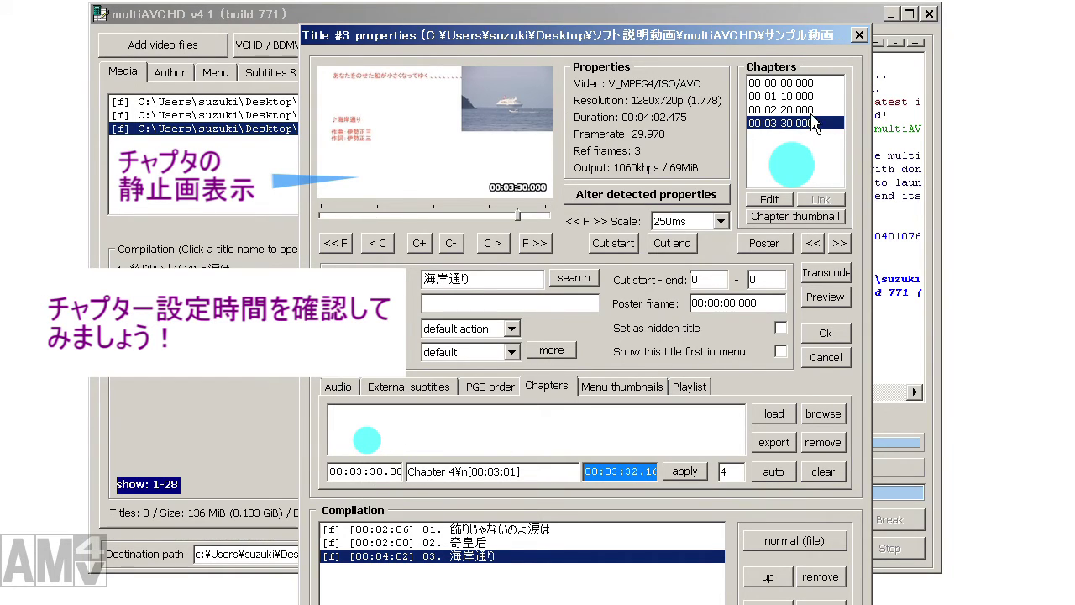
pyautogui.press('Up')
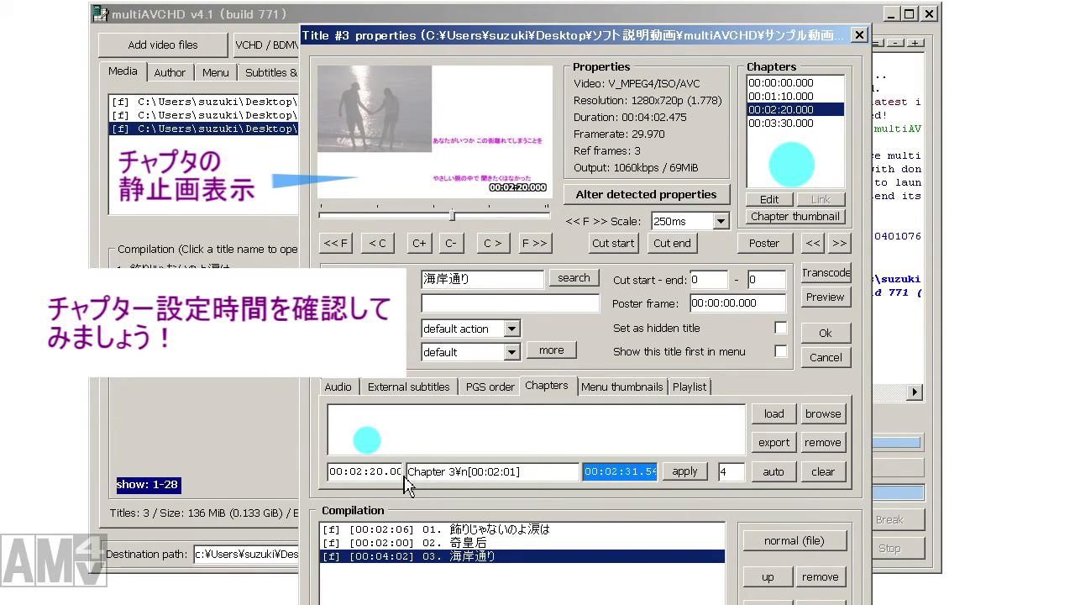
pyautogui.click(790, 96)
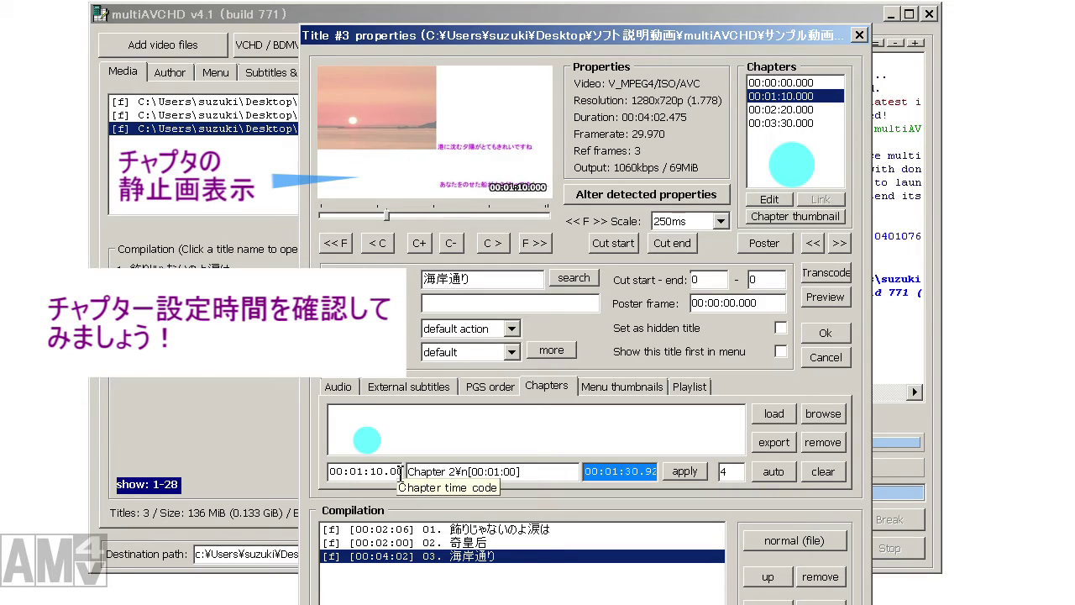
# Step: Select the 00:00:00.000 chapter and delete its entire default chapter name
pyautogui.click(778, 84)
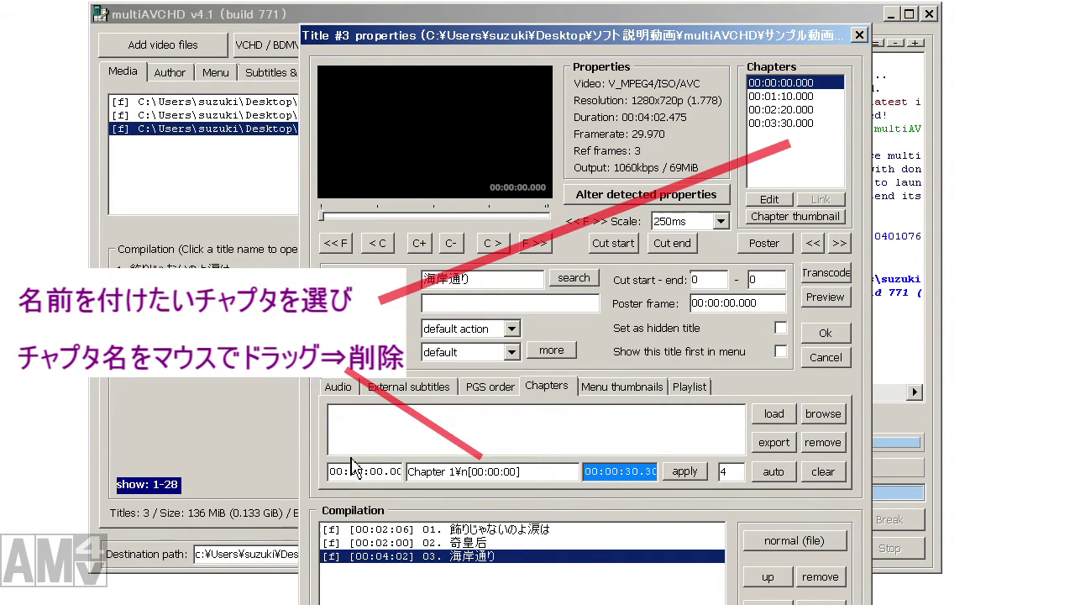
pyautogui.click(540, 476)
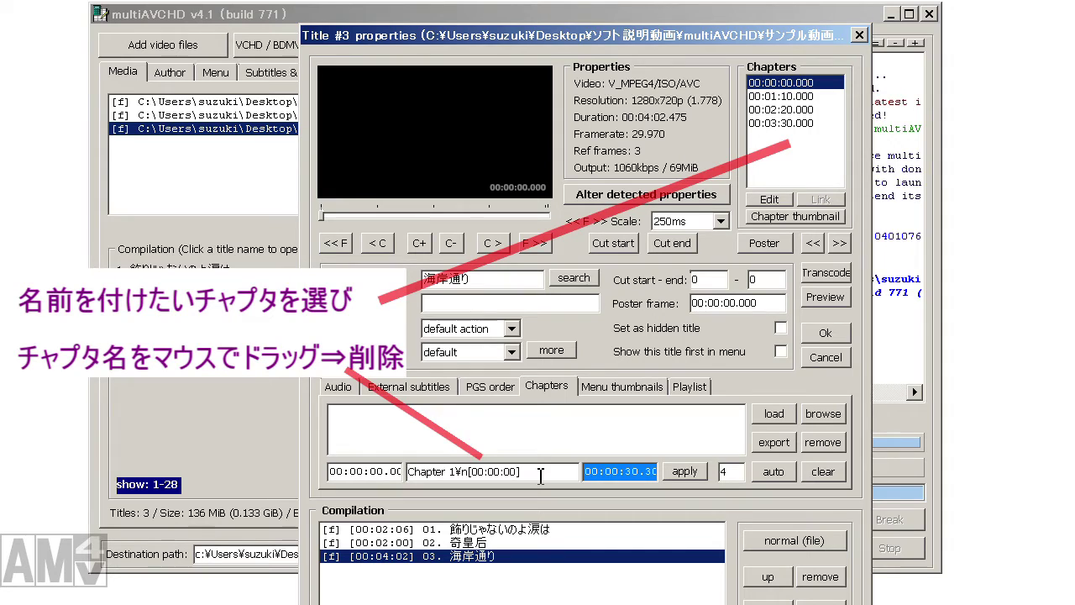
pyautogui.press('Home')
pyautogui.press('Delete')
pyautogui.press('Delete')
pyautogui.press('Delete')
pyautogui.press('Delete')
pyautogui.press('Delete')
pyautogui.press('Delete')
pyautogui.press('Delete')
pyautogui.press('Delete')
pyautogui.press('Delete')
pyautogui.press('Delete')
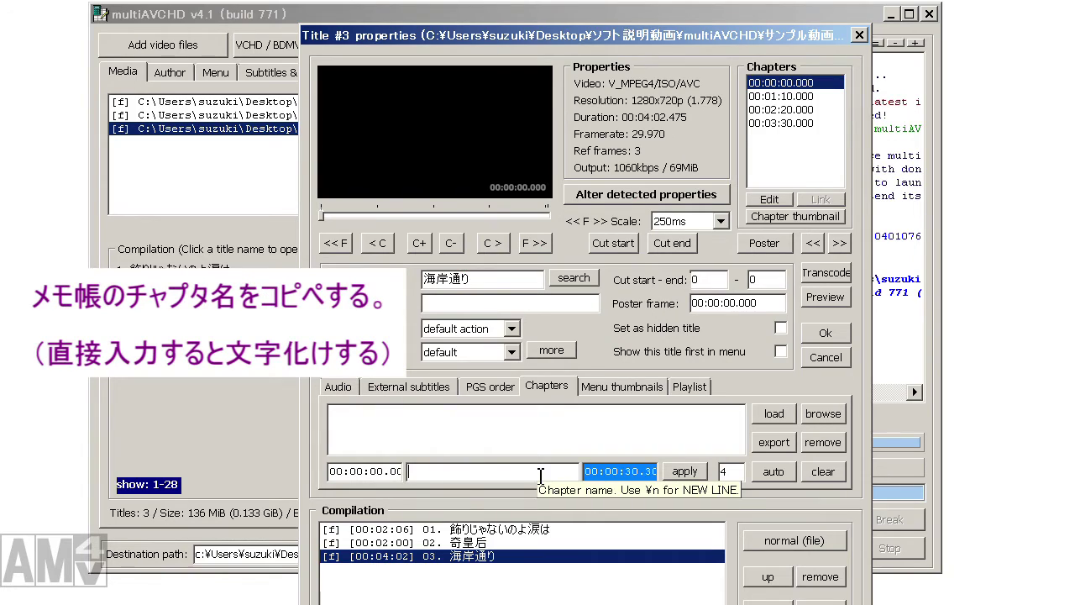
# Step: In the text note, insert two line breaks between チャプター1 and チャプター2, and copy the name チャプター1
pyautogui.hotkey('alt', 'Tab')
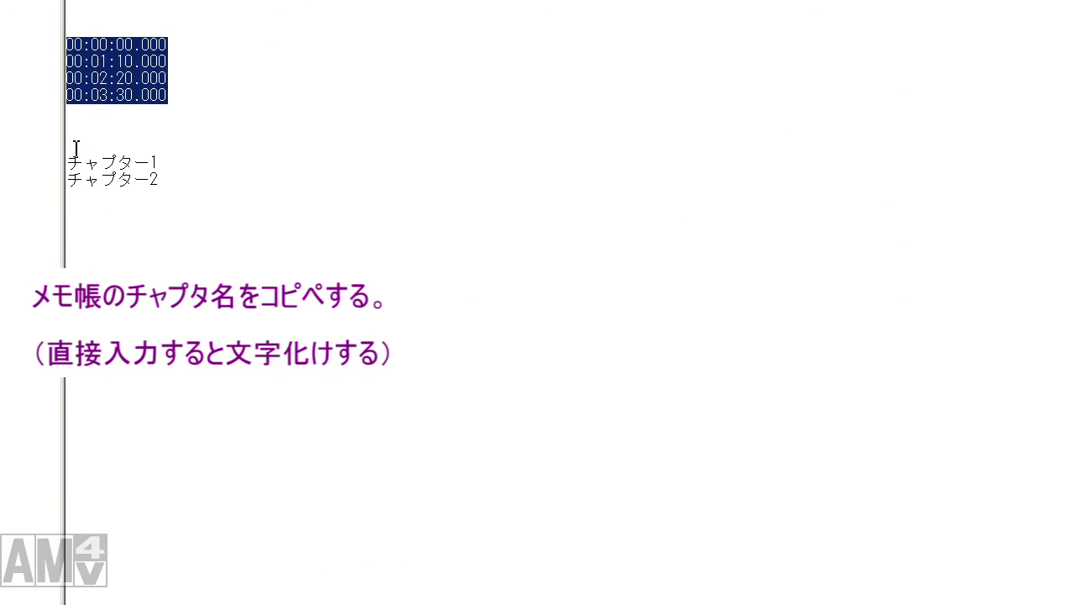
pyautogui.click(166, 161)
pyautogui.press('Return')
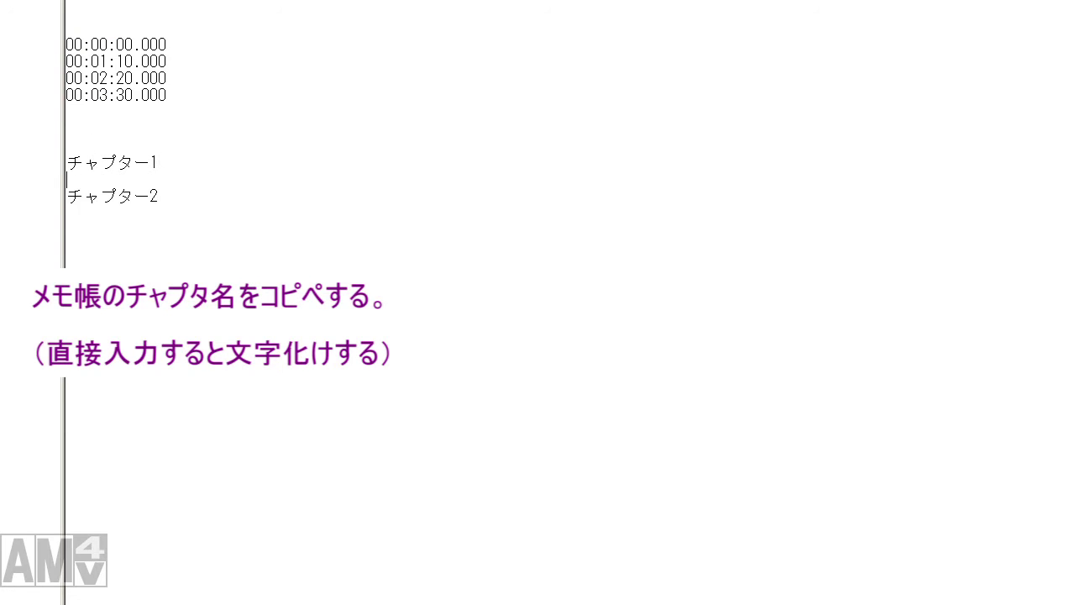
pyautogui.press('Return')
pyautogui.moveTo(74, 162); pyautogui.dragTo(139, 178)
pyautogui.rightClick(144, 166)
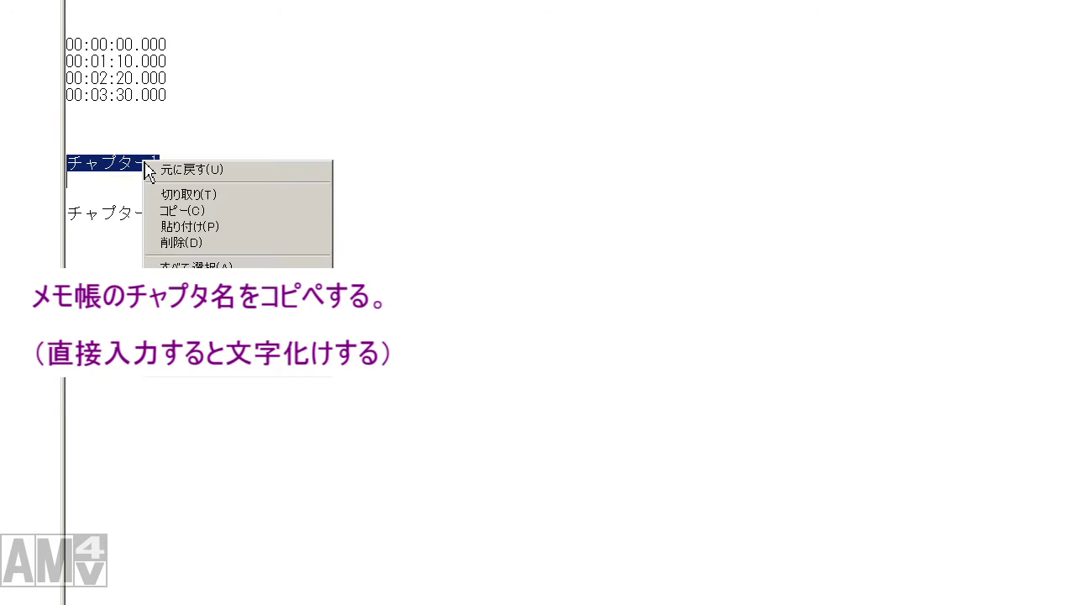
pyautogui.click(172, 211)
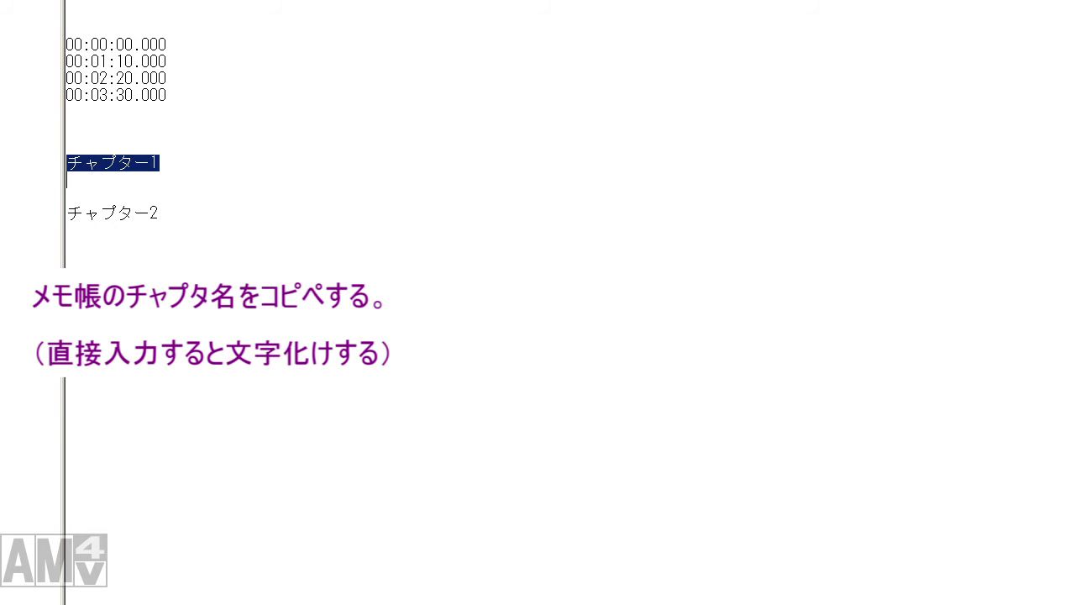
# Step: Back in multiAVCHD, paste チャプター1 as the name of the 00:00:00.000 chapter and apply it
pyautogui.hotkey('alt', 'Tab')
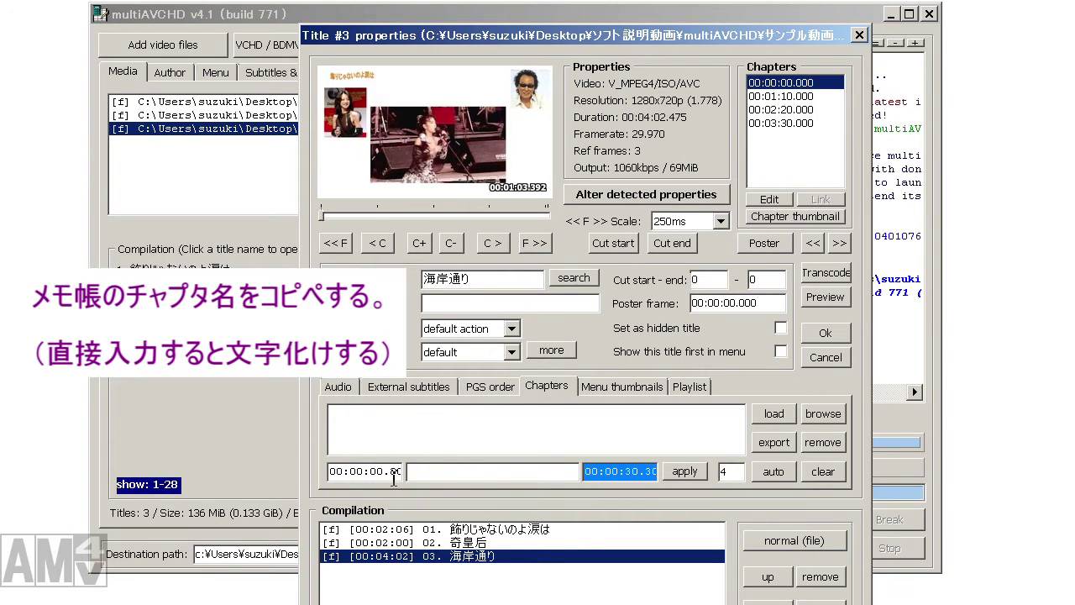
pyautogui.rightClick(422, 472)
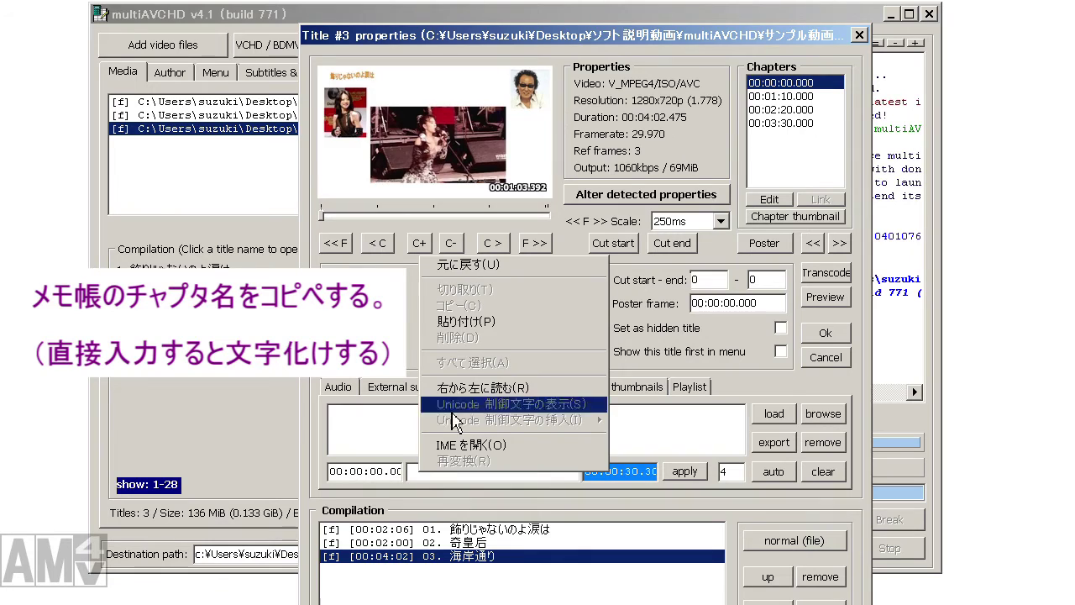
pyautogui.click(516, 322)
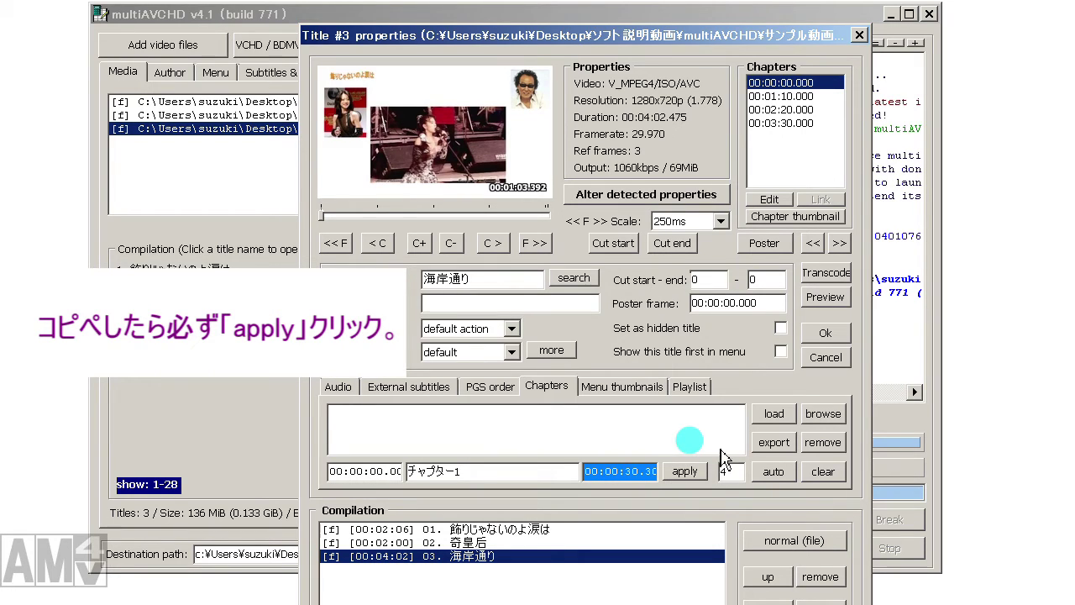
pyautogui.click(683, 476)
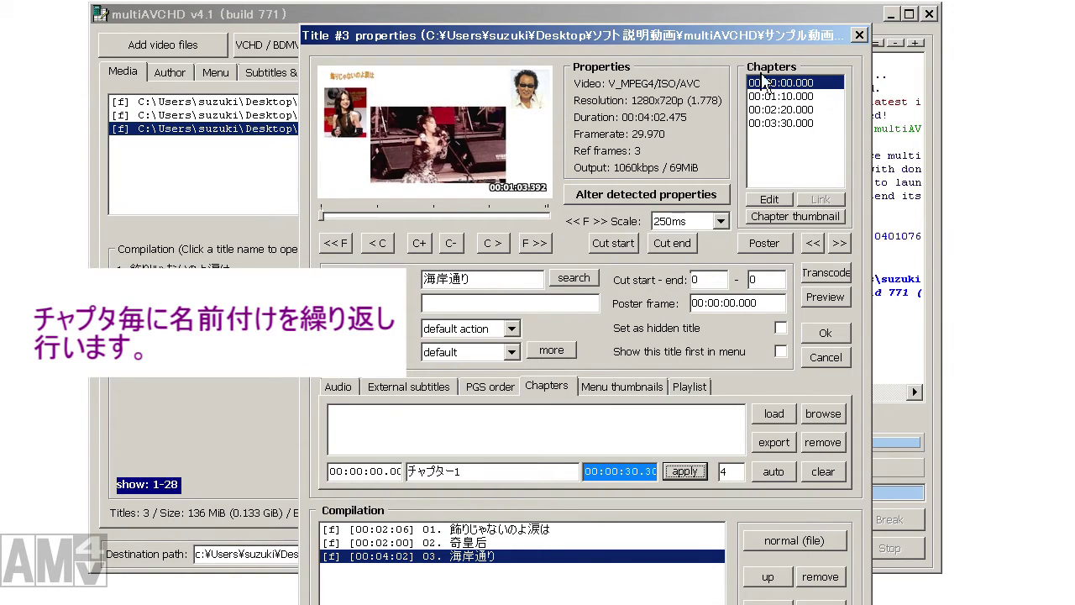
# Step: Clear the default name of the 00:01:10.000 chapter and copy チャプター2 from the text note
pyautogui.click(802, 97)
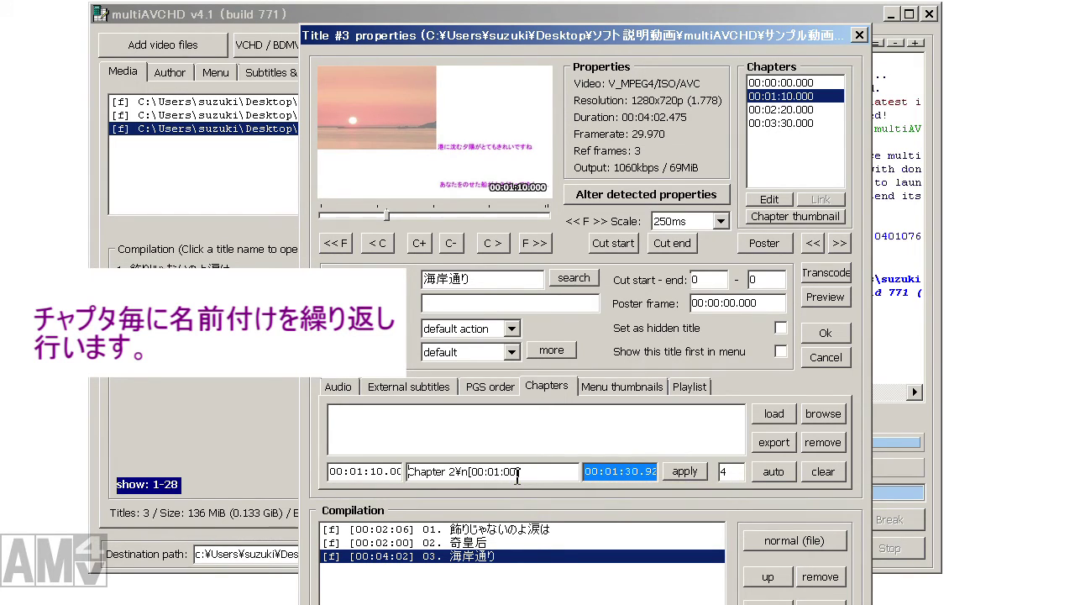
pyautogui.write(']')
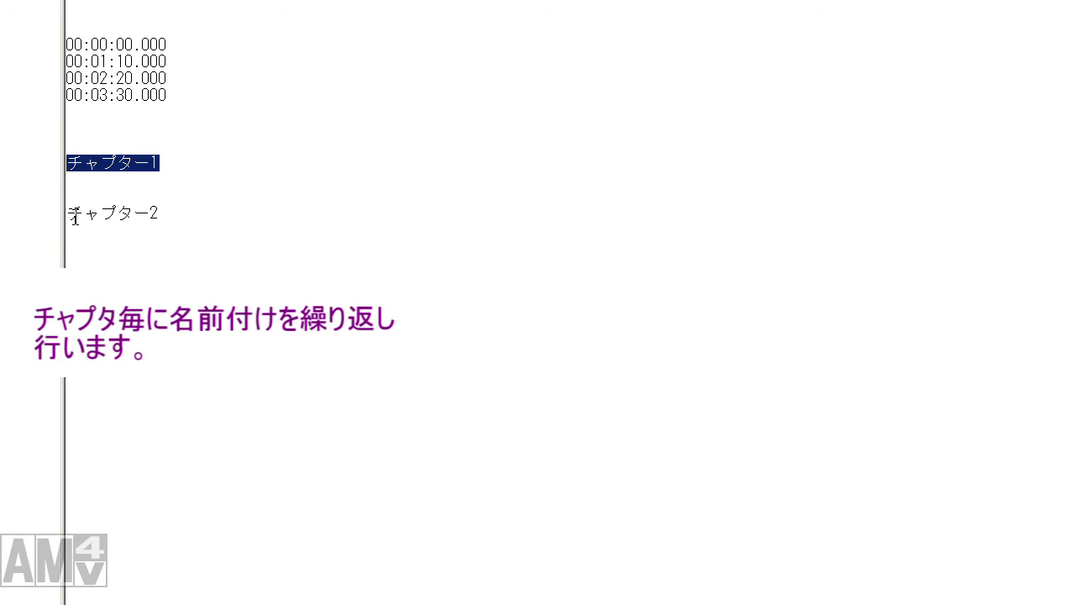
pyautogui.moveTo(69, 214); pyautogui.dragTo(142, 225)
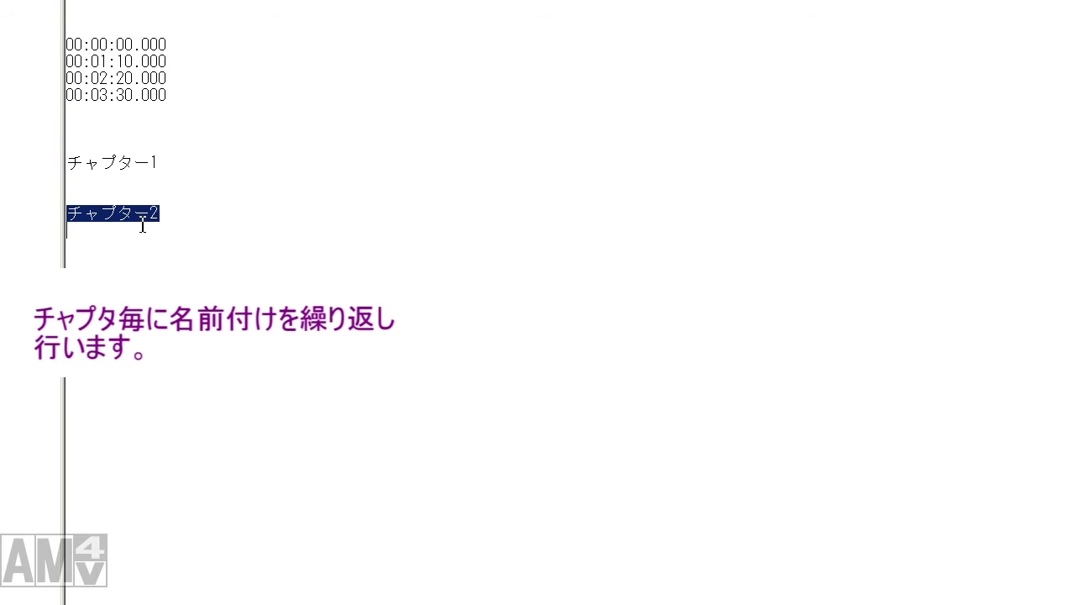
pyautogui.rightClick(148, 212)
pyautogui.click(170, 260)
pyautogui.hotkey('alt', 'Tab')
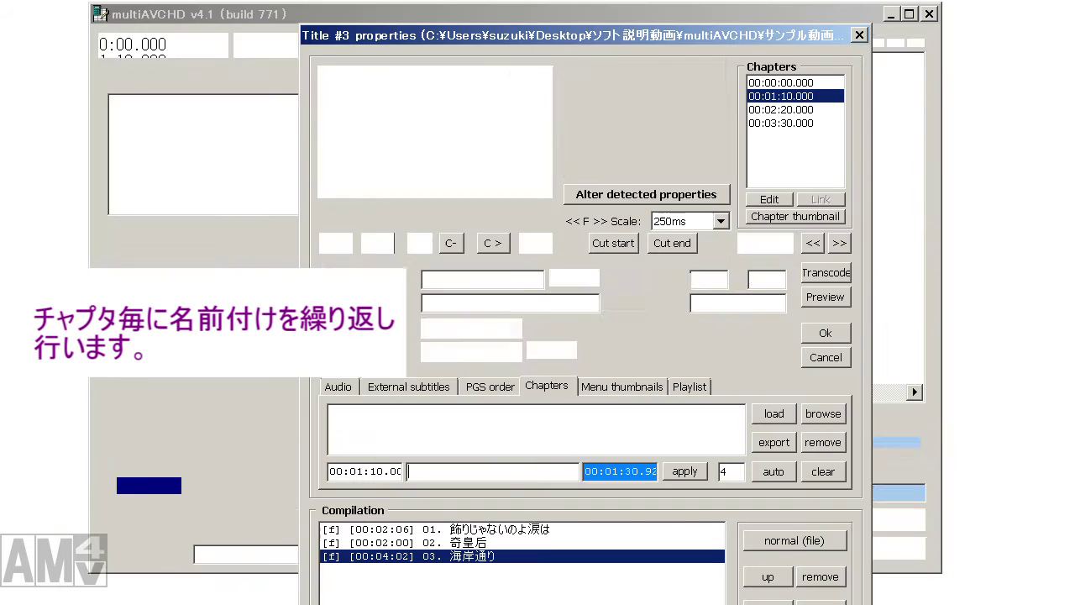
# Step: Paste チャプター2 as the name of the 00:01:10.000 chapter and apply it
pyautogui.rightClick(443, 473)
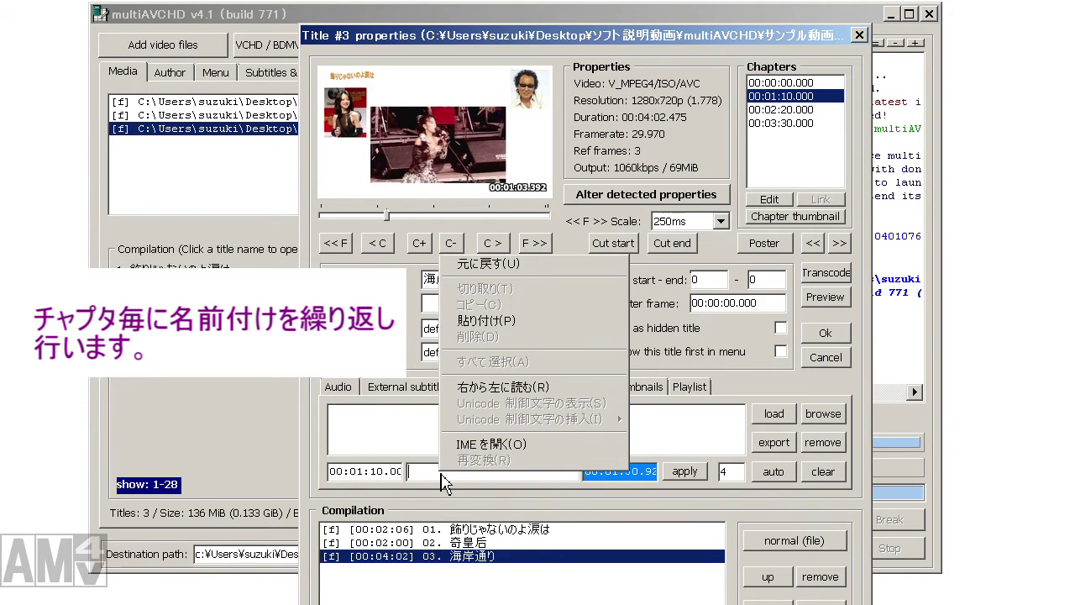
pyautogui.click(473, 322)
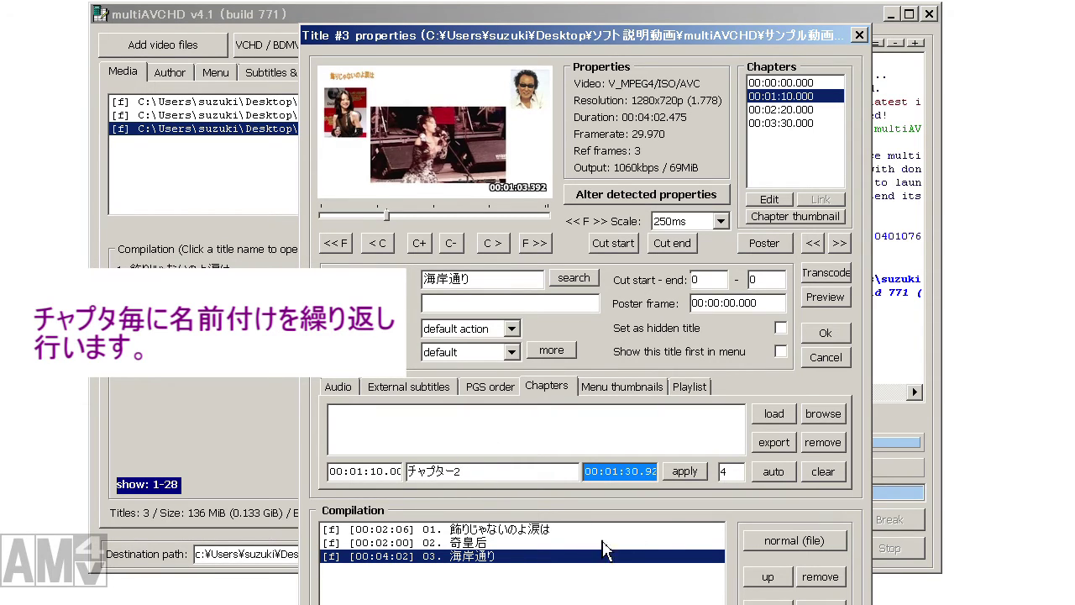
pyautogui.click(684, 471)
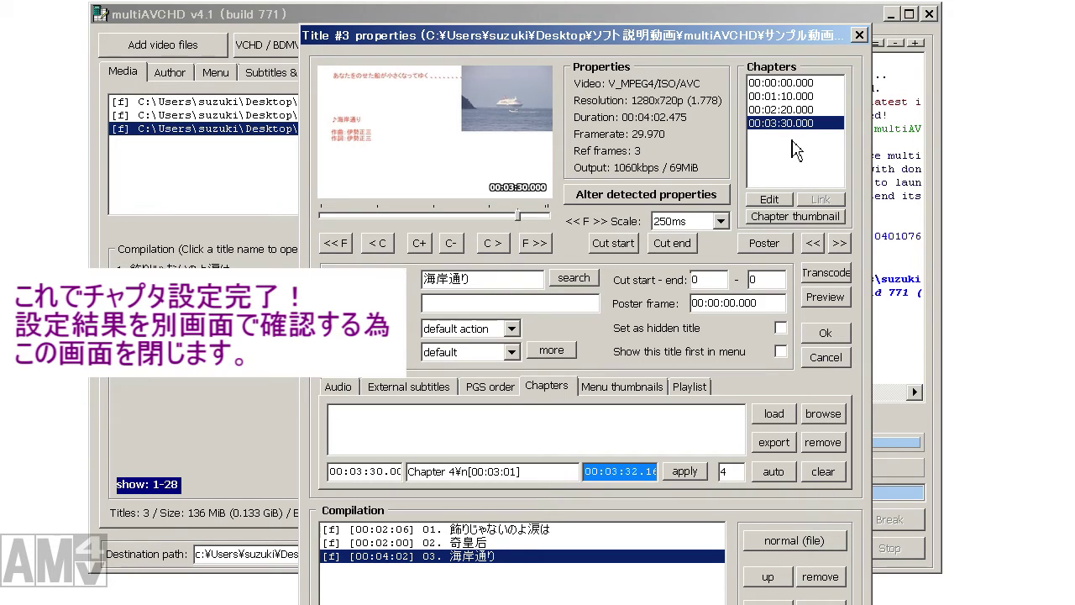
# Step: Close the properties of 海岸通り and preview the chapter menu of the compilation
pyautogui.click(860, 35)
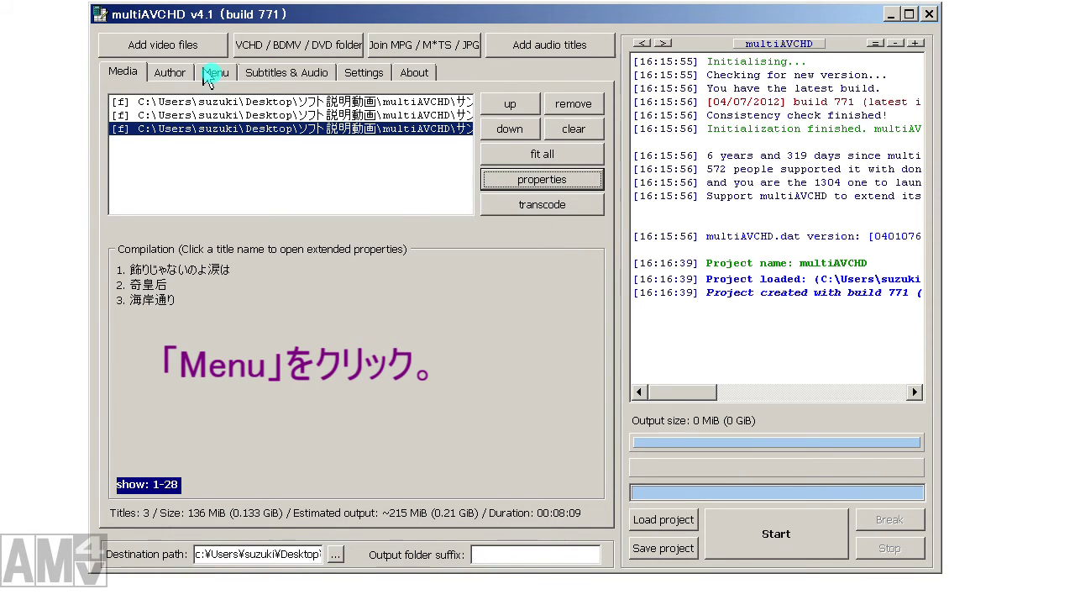
pyautogui.click(210, 75)
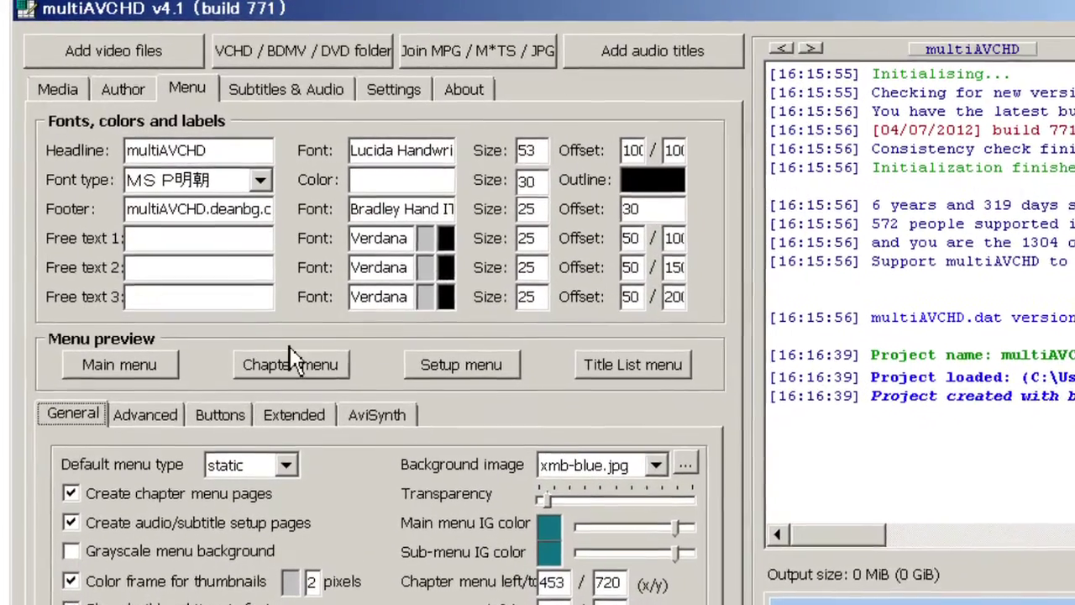
pyautogui.click(290, 337)
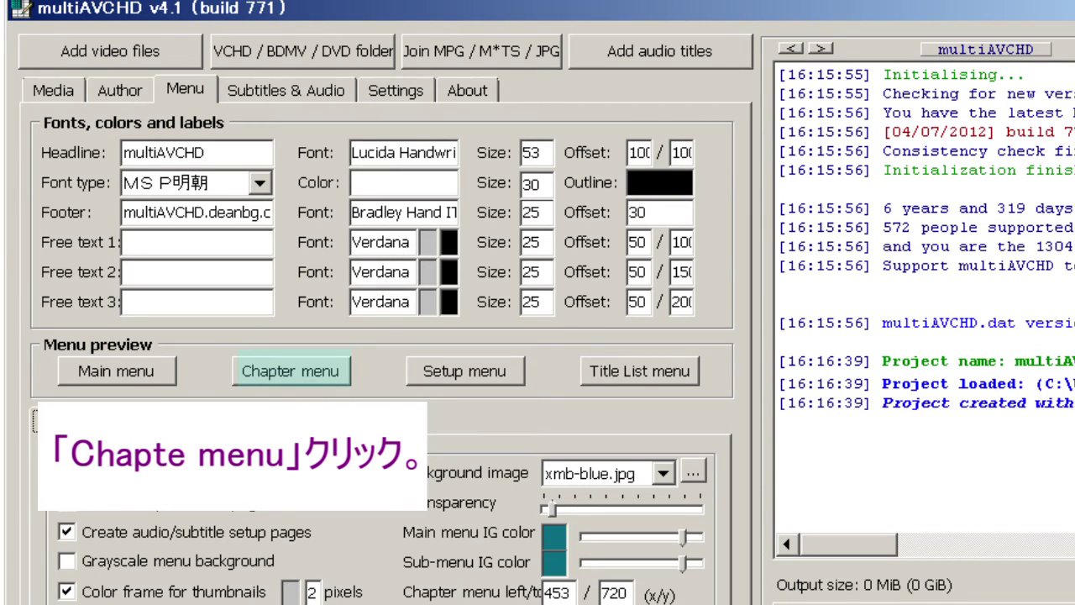
pyautogui.click(289, 380)
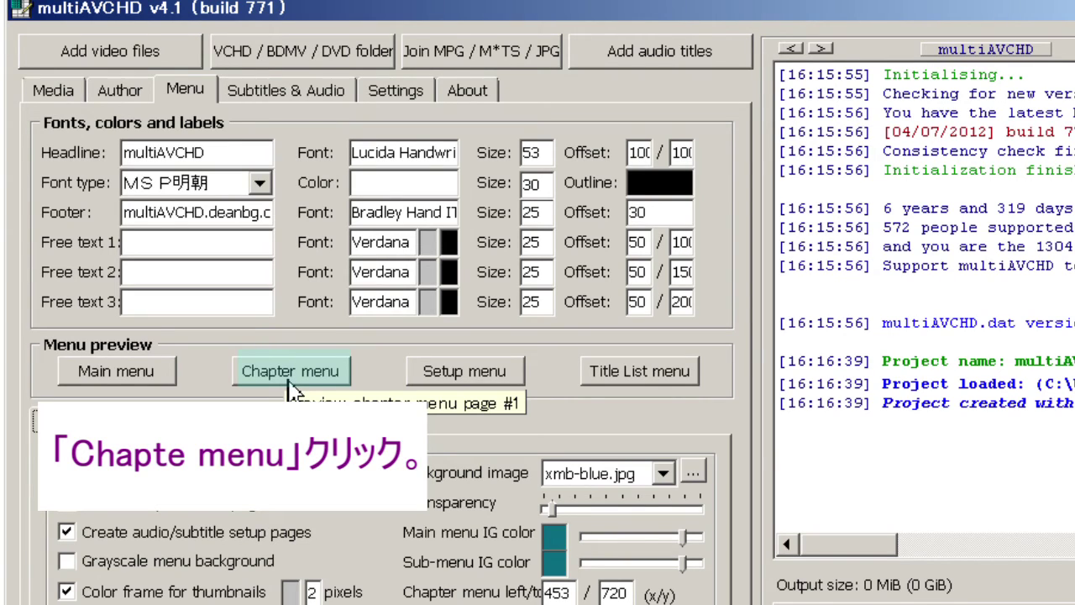
pyautogui.click(288, 380)
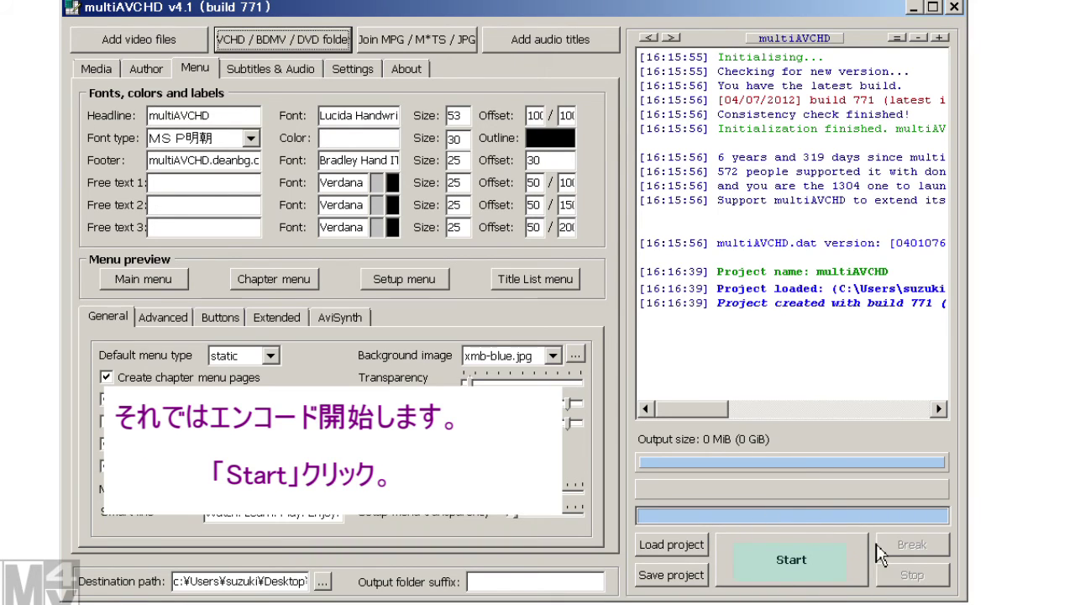
# Step: Start authoring the compilation, clearing the temp folder and choosing Blu-ray Disc as the output type
pyautogui.click(792, 563)
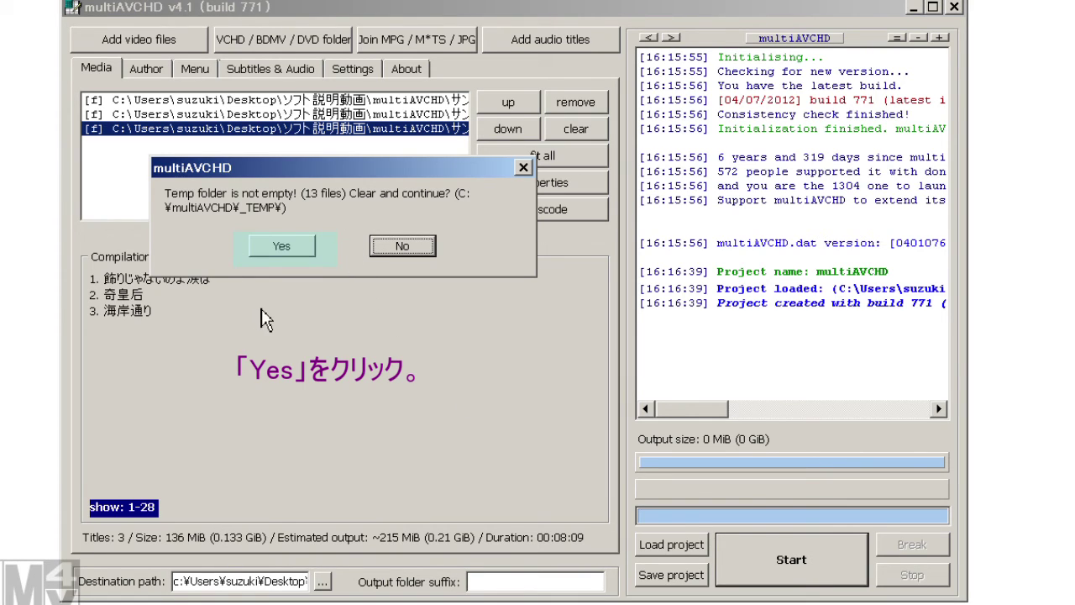
pyautogui.click(287, 250)
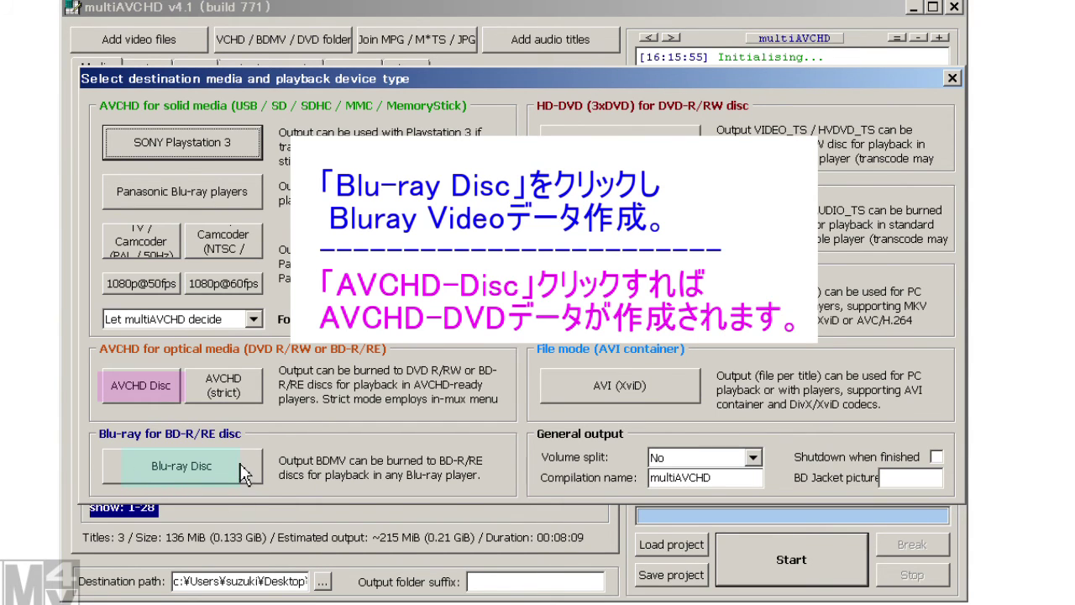
pyautogui.click(182, 466)
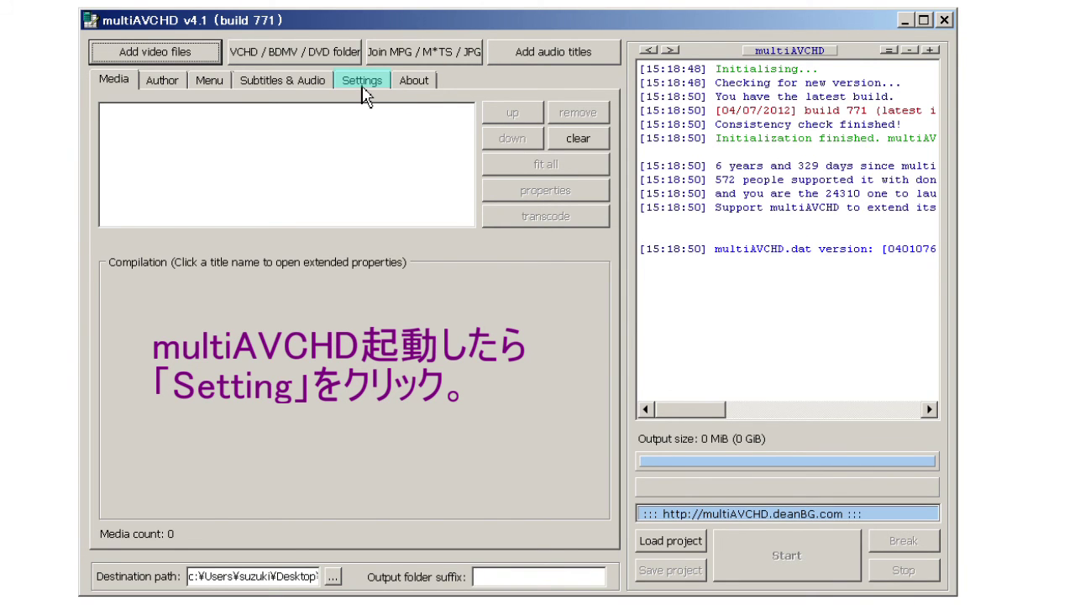
# Step: Make sure Use ImgBurn with DVD/BD-R output is enabled in the ImgBurn settings
pyautogui.click(363, 86)
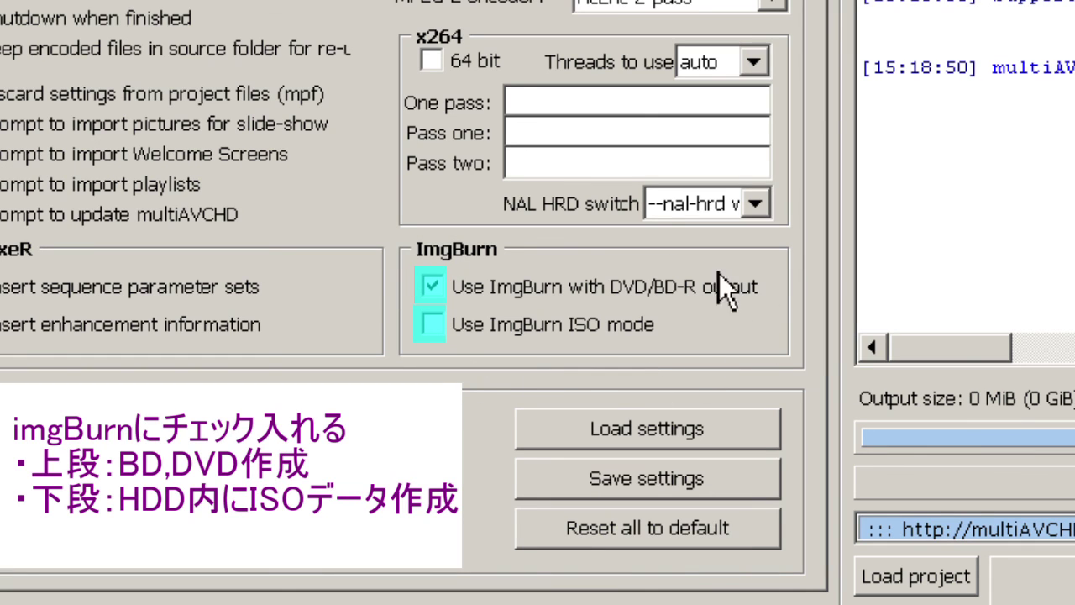
pyautogui.click(440, 291)
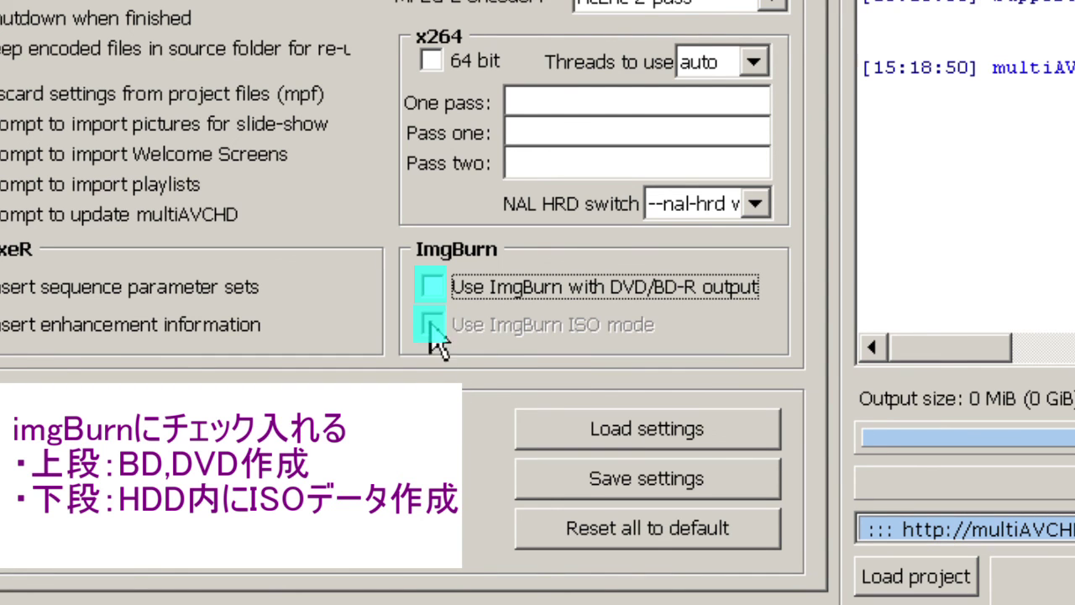
pyautogui.click(446, 294)
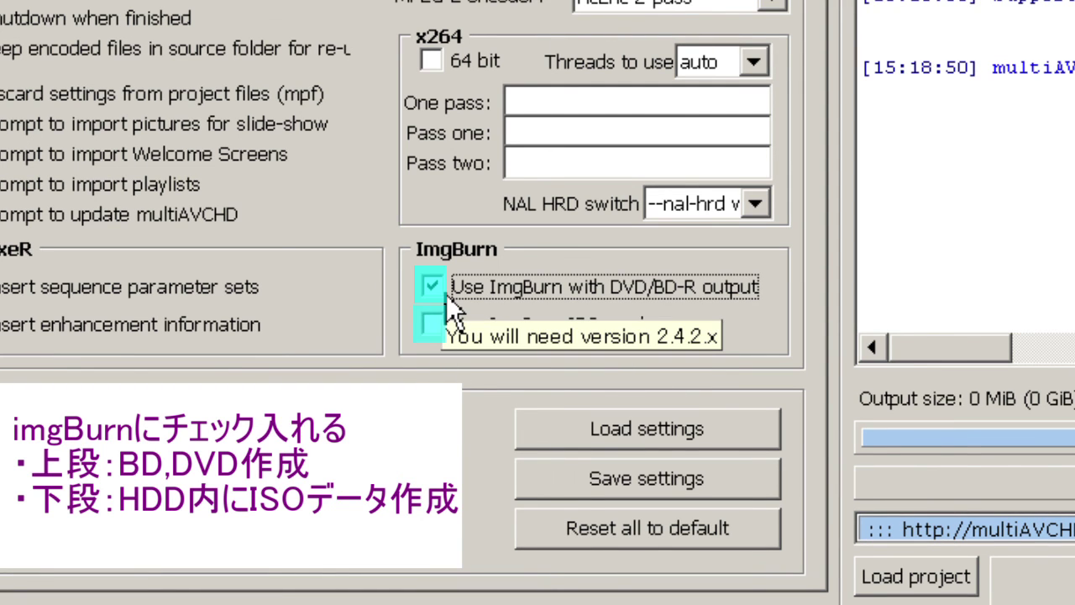